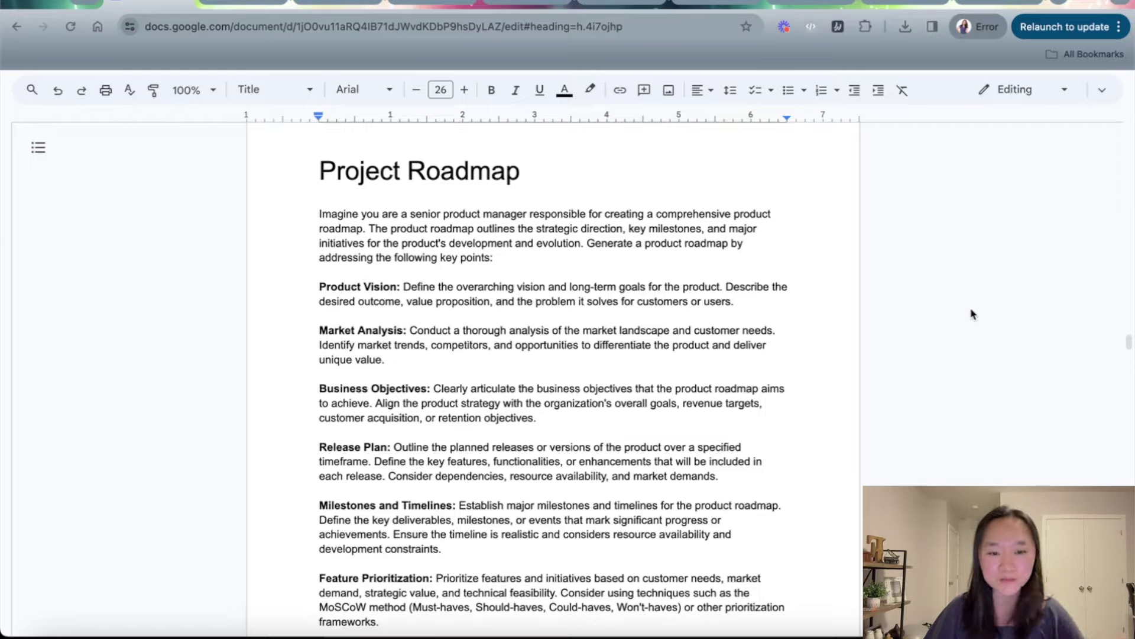
- Highlight the intro paragraph's sentences, including the roadmap outline and milestones wording, then deselect
{"action": "left_click", "coordinate": [404, 238]}
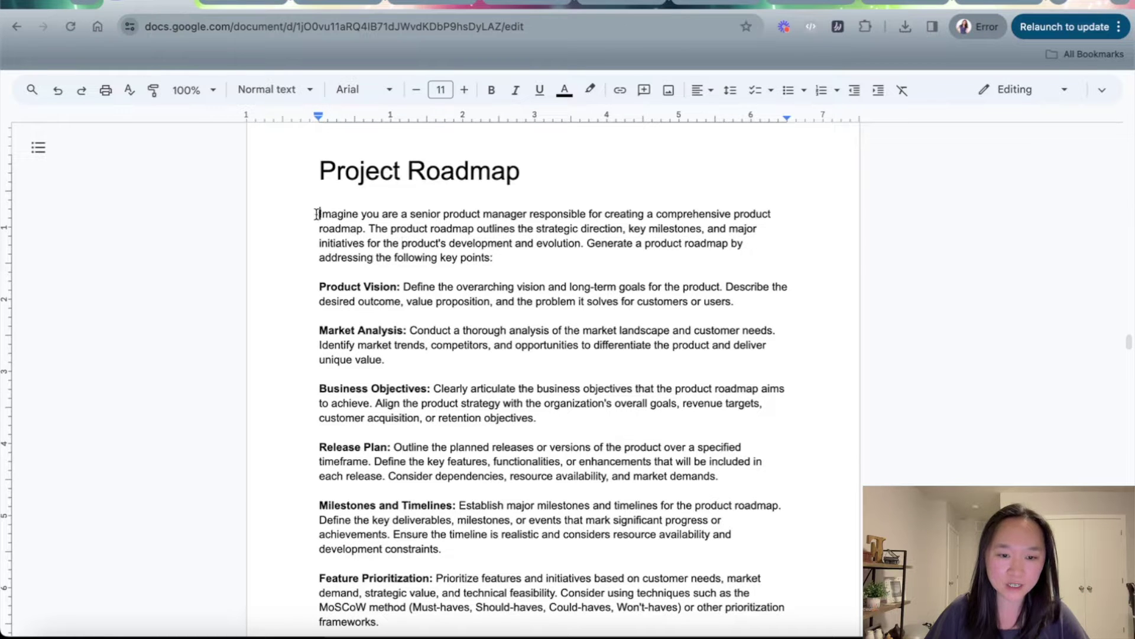
{"action": "left_click_drag", "start_coordinate": [320, 213], "coordinate": [415, 231]}
{"action": "left_click", "coordinate": [403, 241]}
{"action": "scroll", "coordinate": [403, 240], "scroll_direction": "down", "scroll_amount": 1}
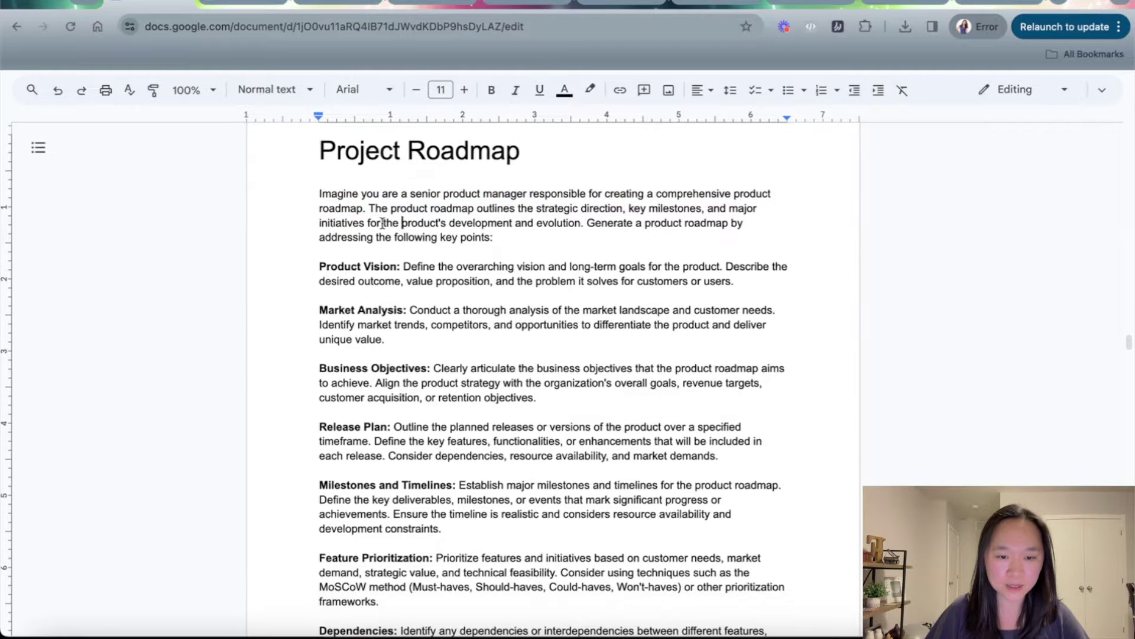
{"action": "left_click_drag", "start_coordinate": [370, 208], "coordinate": [590, 212]}
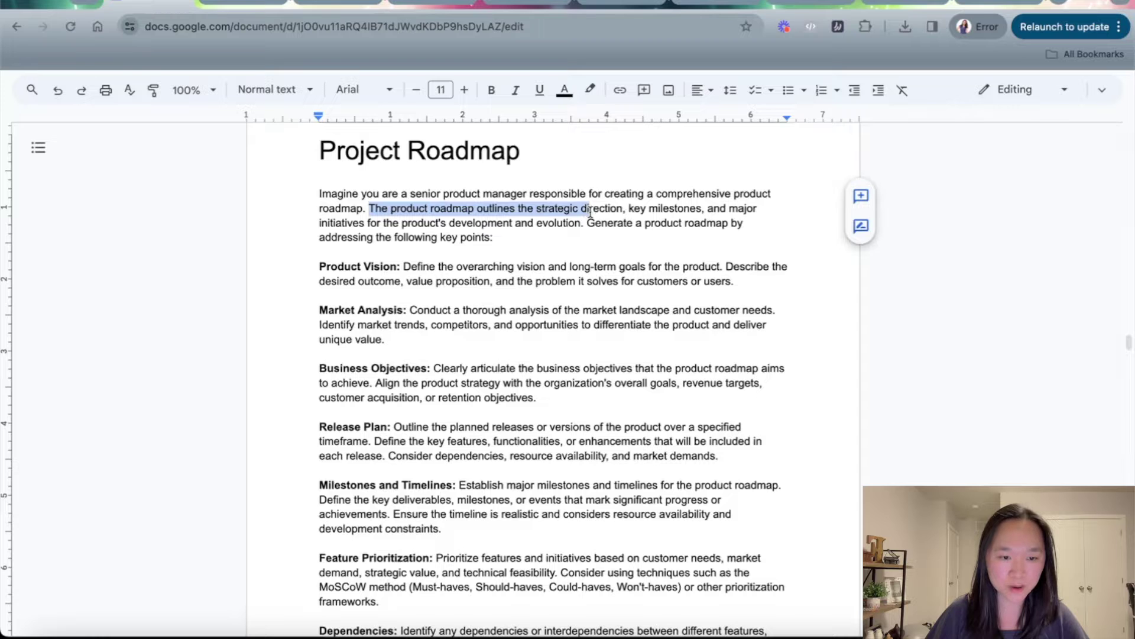
{"action": "left_click", "coordinate": [432, 222]}
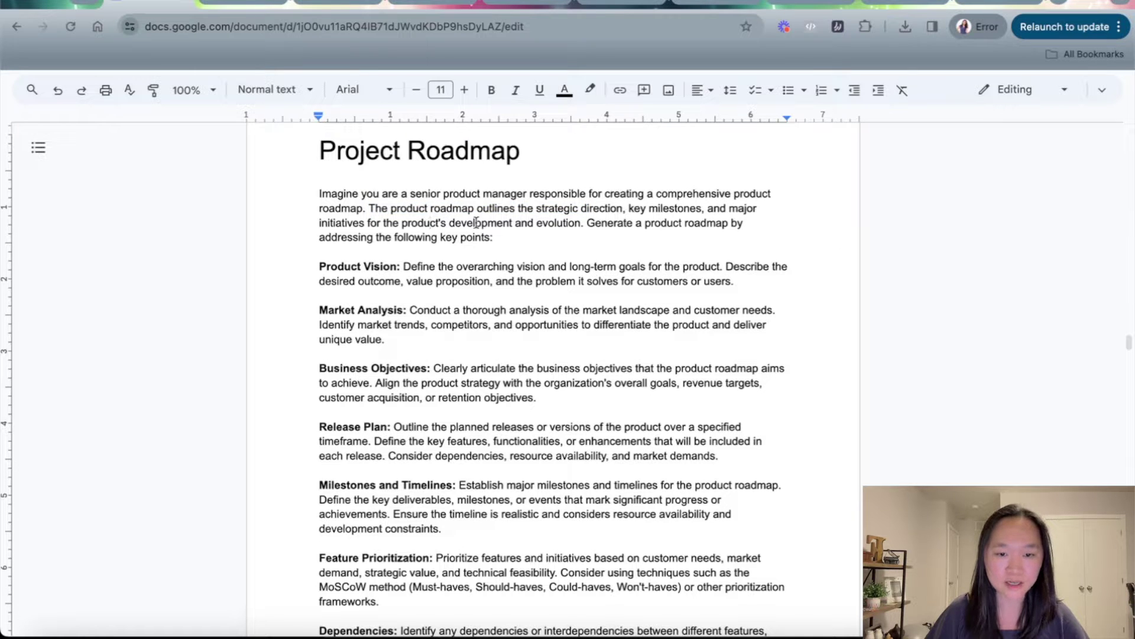
{"action": "left_click_drag", "start_coordinate": [480, 223], "coordinate": [434, 214]}
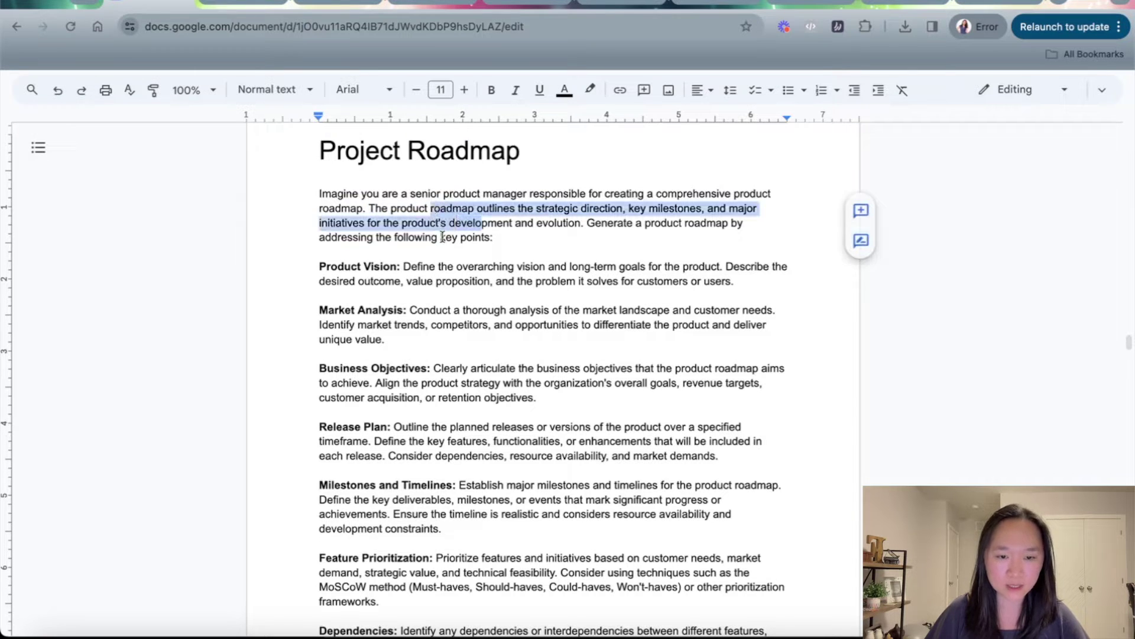
{"action": "scroll", "coordinate": [442, 236], "scroll_direction": "down", "scroll_amount": 1}
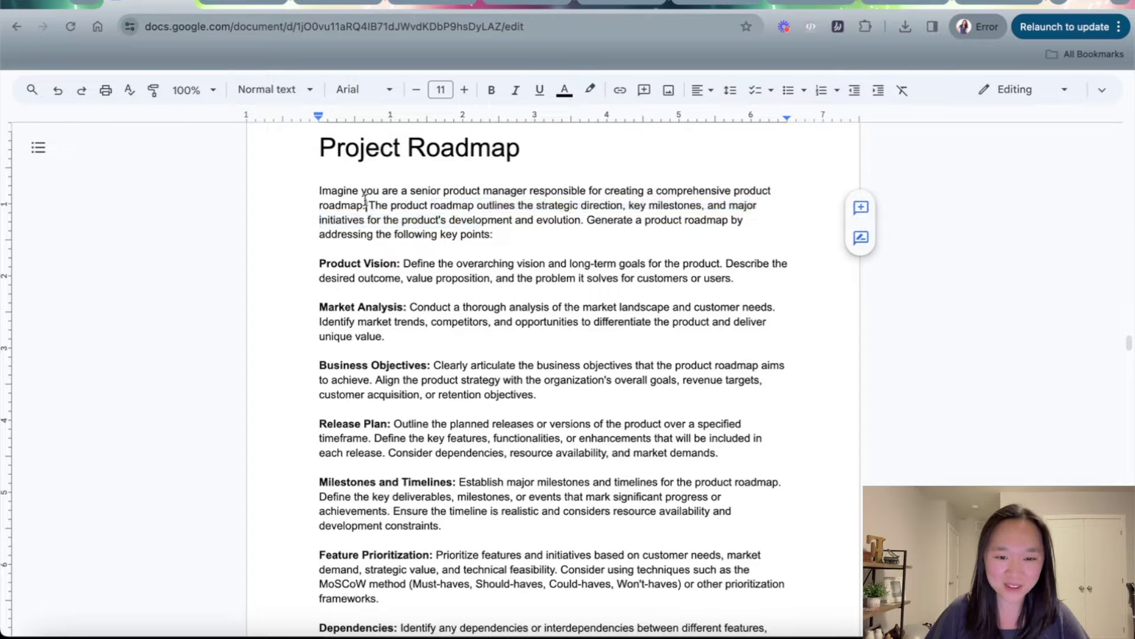
{"action": "left_click_drag", "start_coordinate": [369, 205], "coordinate": [552, 220]}
{"action": "left_click", "coordinate": [558, 239]}
{"action": "left_click", "coordinate": [537, 252]}
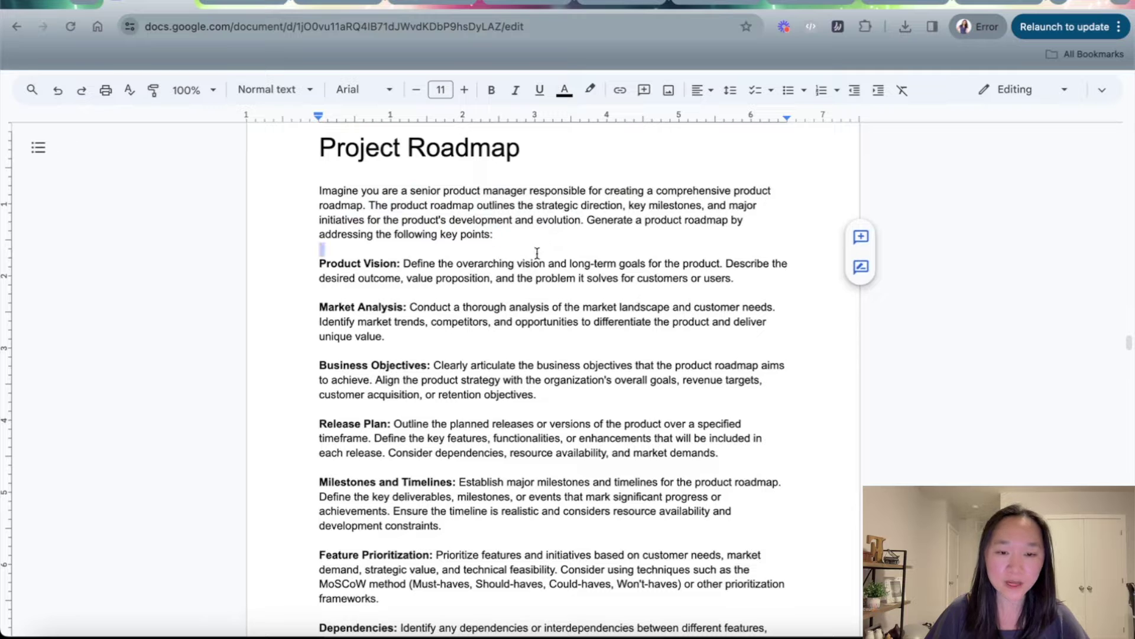
- Highlight the Product Vision heading, key-point sections and the 'This product is: [describe the product]' line
{"action": "left_click", "coordinate": [338, 265]}
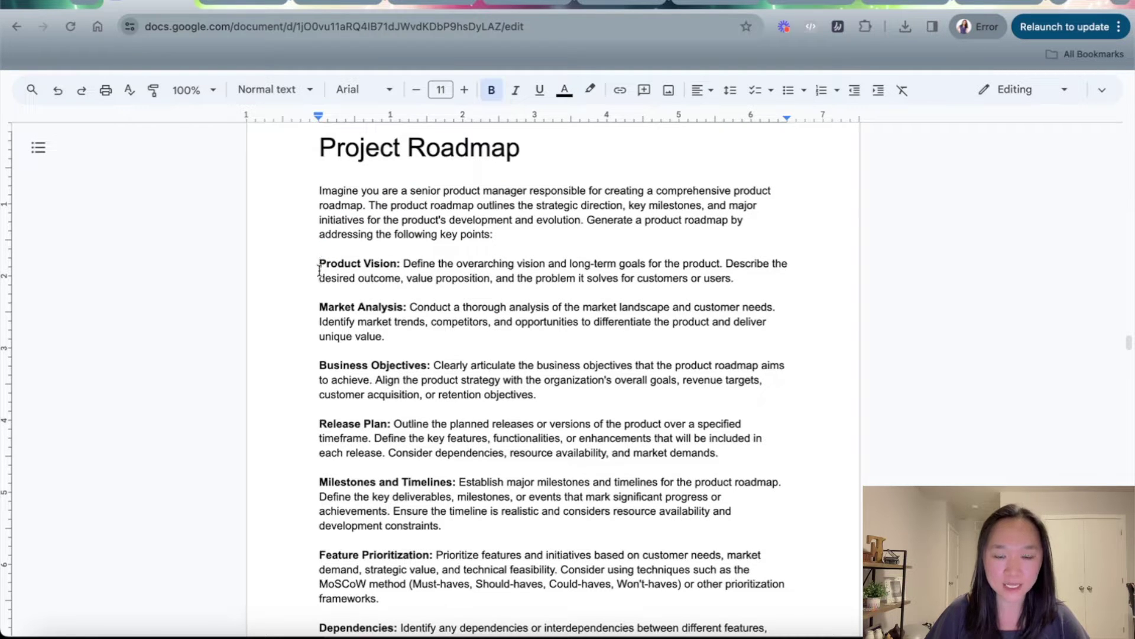
{"action": "left_click_drag", "start_coordinate": [319, 265], "coordinate": [322, 278]}
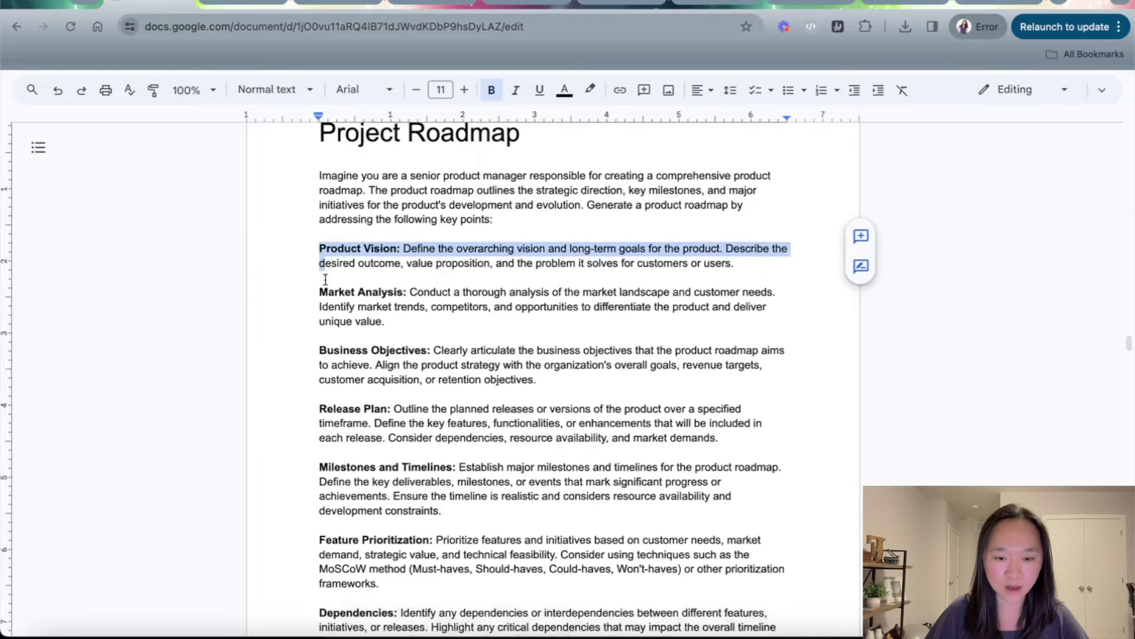
{"action": "scroll", "coordinate": [331, 296], "scroll_direction": "down", "scroll_amount": 6}
{"action": "left_click", "coordinate": [359, 358], "text": "shift"}
{"action": "scroll", "coordinate": [357, 360], "scroll_direction": "down", "scroll_amount": 2}
{"action": "left_click_drag", "start_coordinate": [358, 361], "coordinate": [788, 319]}
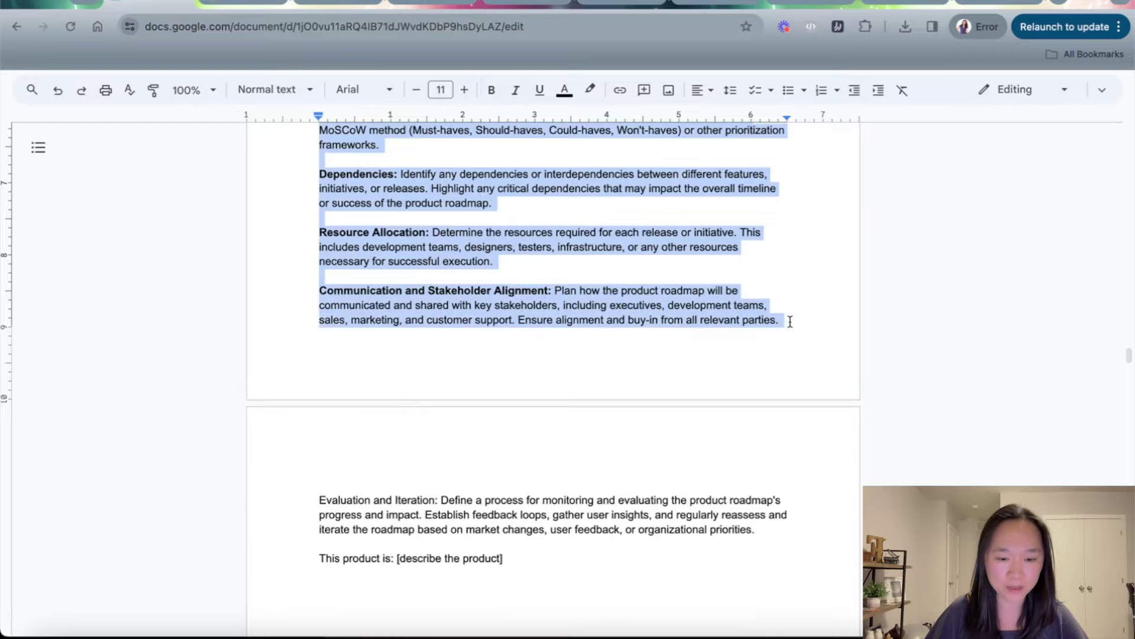
{"action": "left_click", "coordinate": [621, 431]}
{"action": "scroll", "coordinate": [433, 501], "scroll_direction": "down", "scroll_amount": 1}
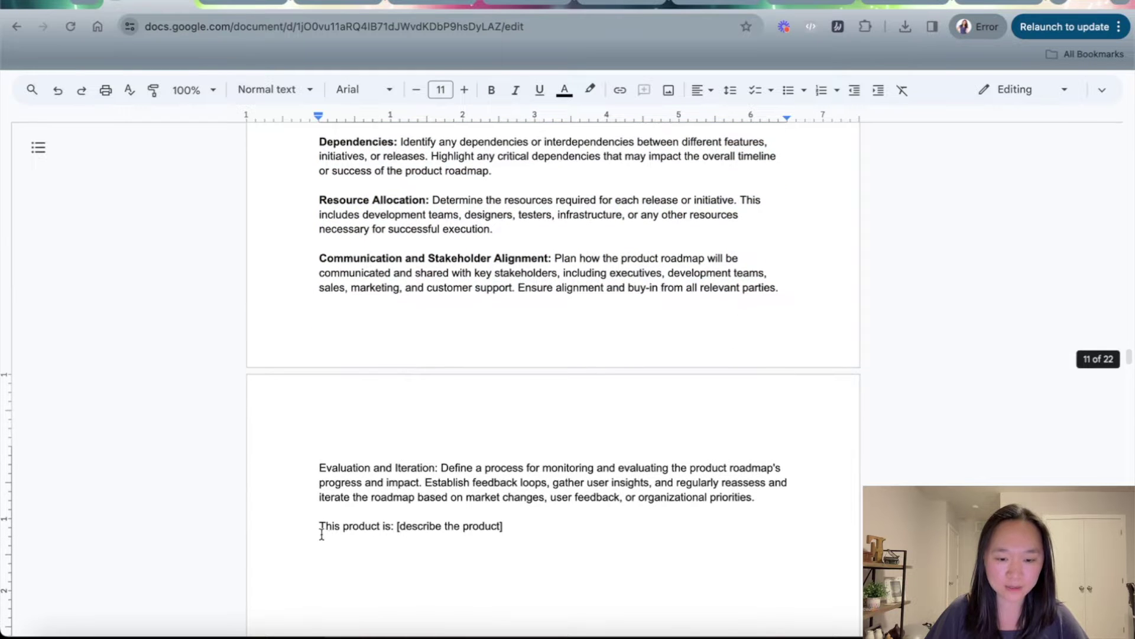
{"action": "left_click_drag", "start_coordinate": [311, 528], "coordinate": [525, 530]}
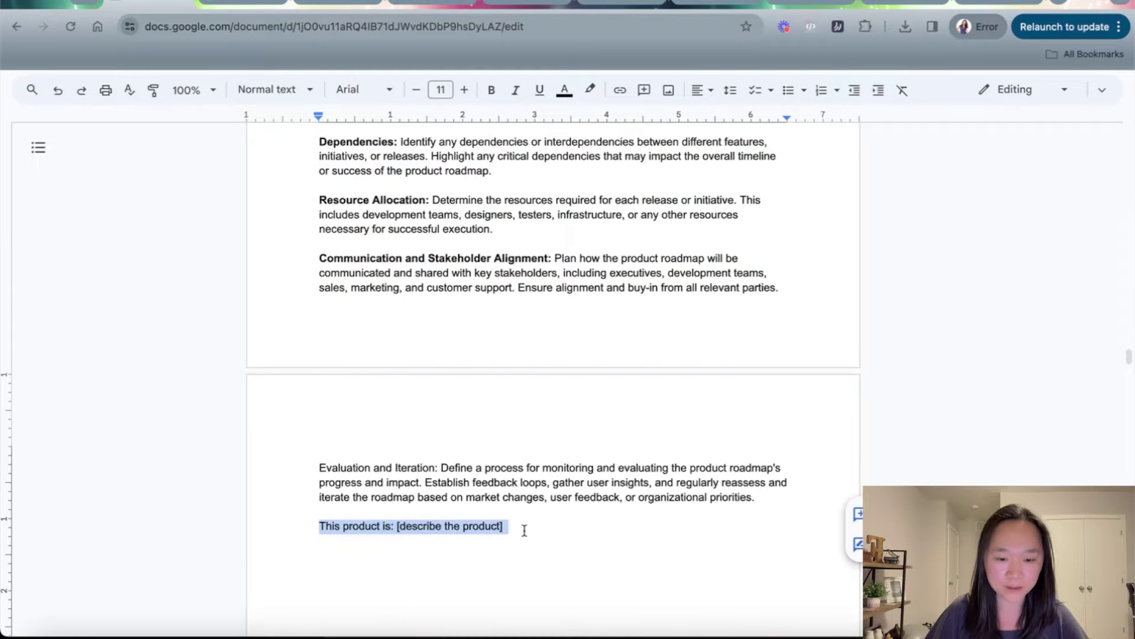
{"action": "left_click", "coordinate": [524, 530]}
- Go back up to highlight the Product Vision and Market Analysis headings
{"action": "scroll", "coordinate": [471, 482], "scroll_direction": "up", "scroll_amount": 4}
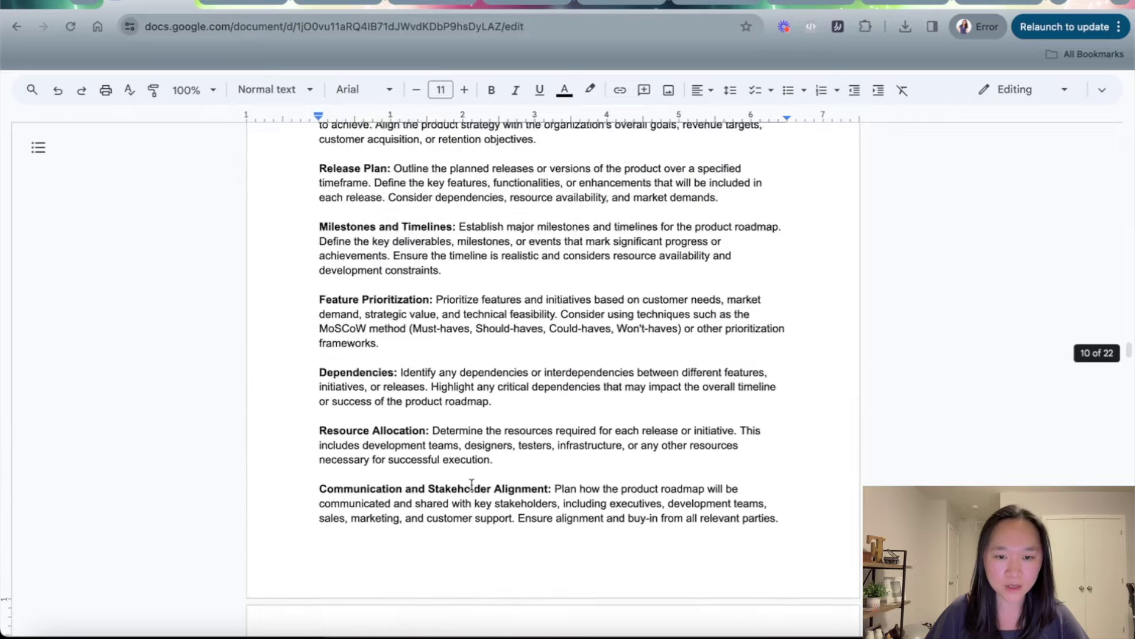
{"action": "scroll", "coordinate": [472, 484], "scroll_direction": "up", "scroll_amount": 5}
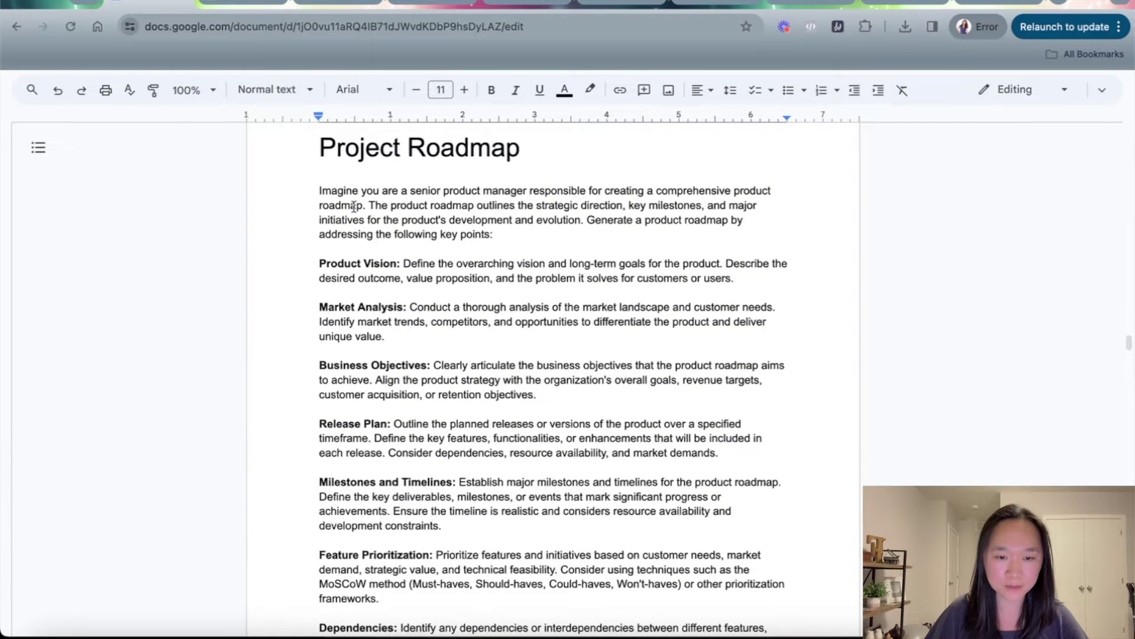
{"action": "scroll", "coordinate": [435, 245], "scroll_direction": "down", "scroll_amount": 1}
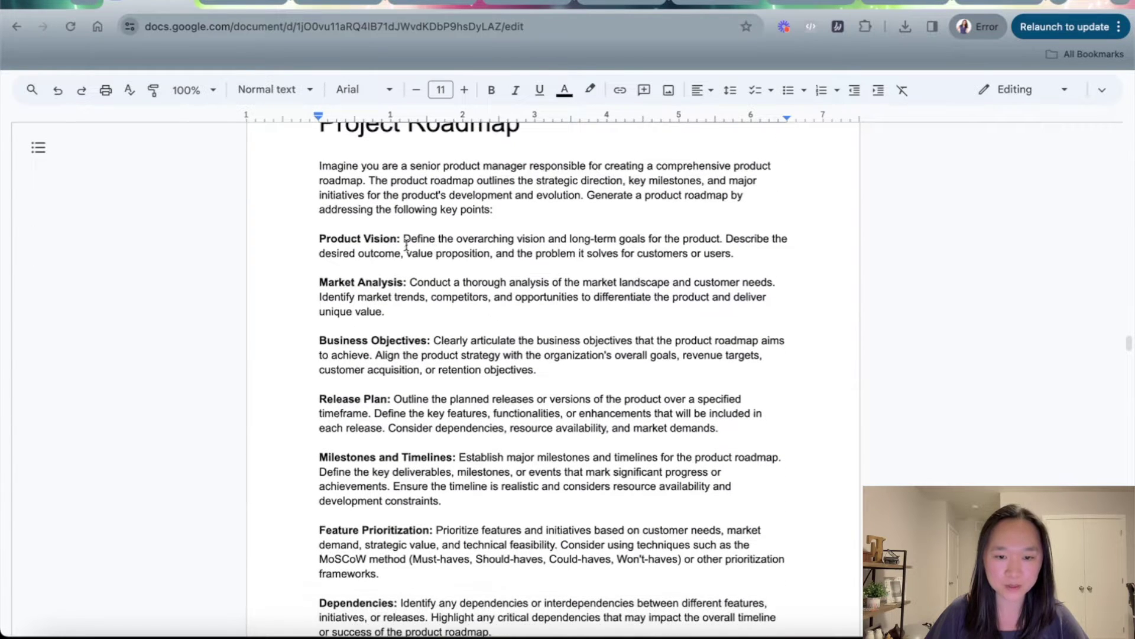
{"action": "left_click_drag", "start_coordinate": [326, 239], "coordinate": [390, 239]}
{"action": "scroll", "coordinate": [391, 288], "scroll_direction": "down", "scroll_amount": 2}
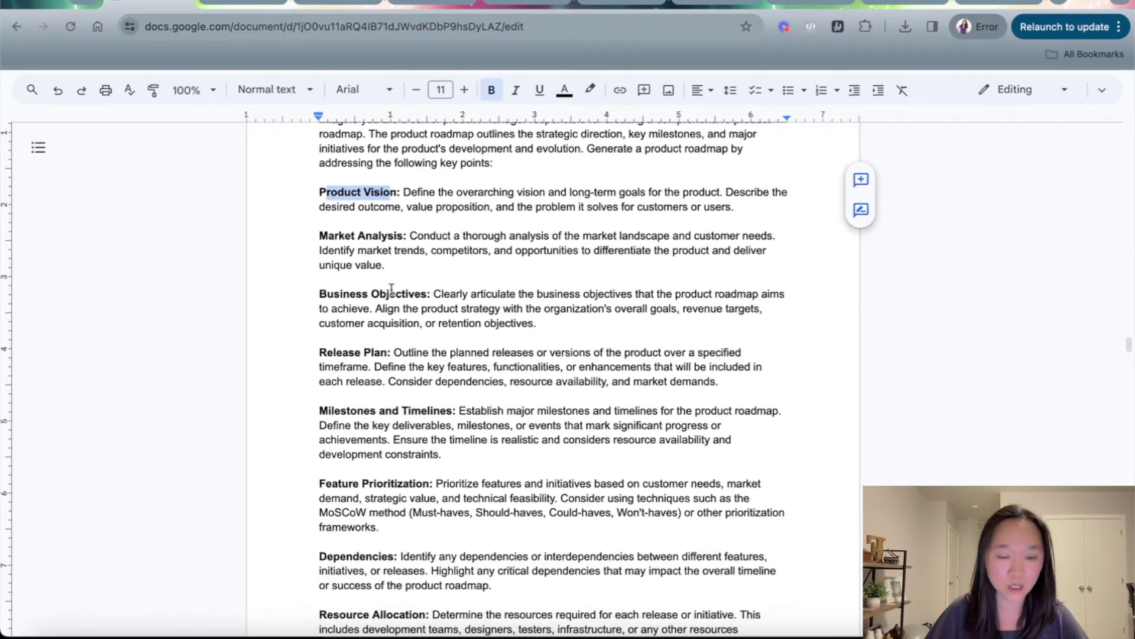
{"action": "scroll", "coordinate": [391, 288], "scroll_direction": "down", "scroll_amount": 1}
{"action": "left_click", "coordinate": [333, 216]}
{"action": "left_click_drag", "start_coordinate": [320, 216], "coordinate": [389, 218]}
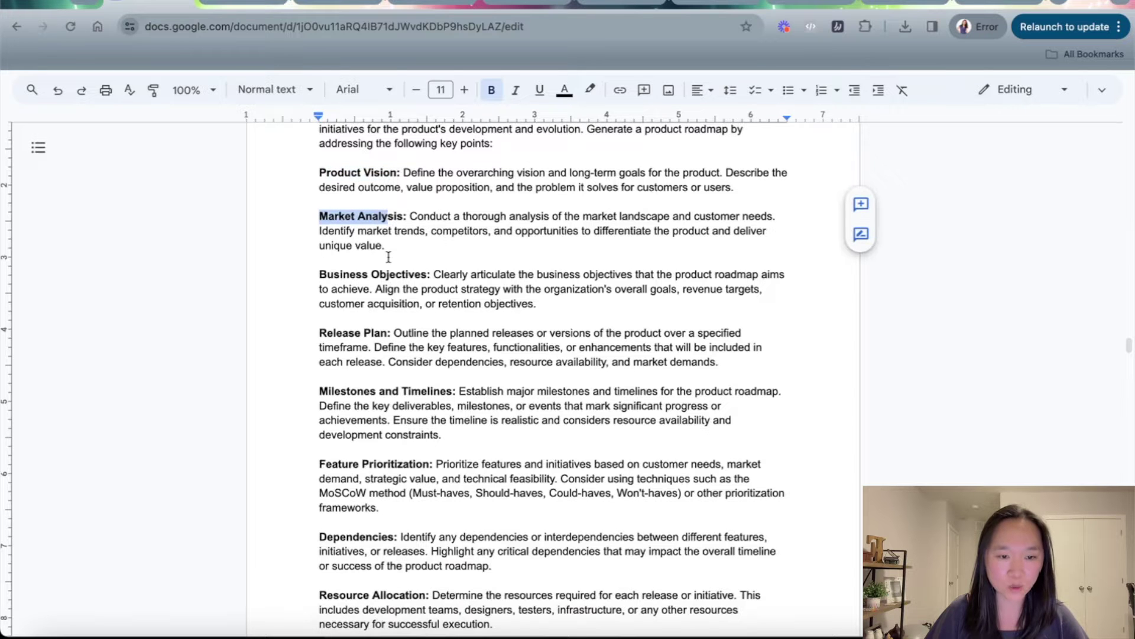
- Highlight the following section headings down to the Release Plan section
{"action": "scroll", "coordinate": [389, 258], "scroll_direction": "down", "scroll_amount": 1}
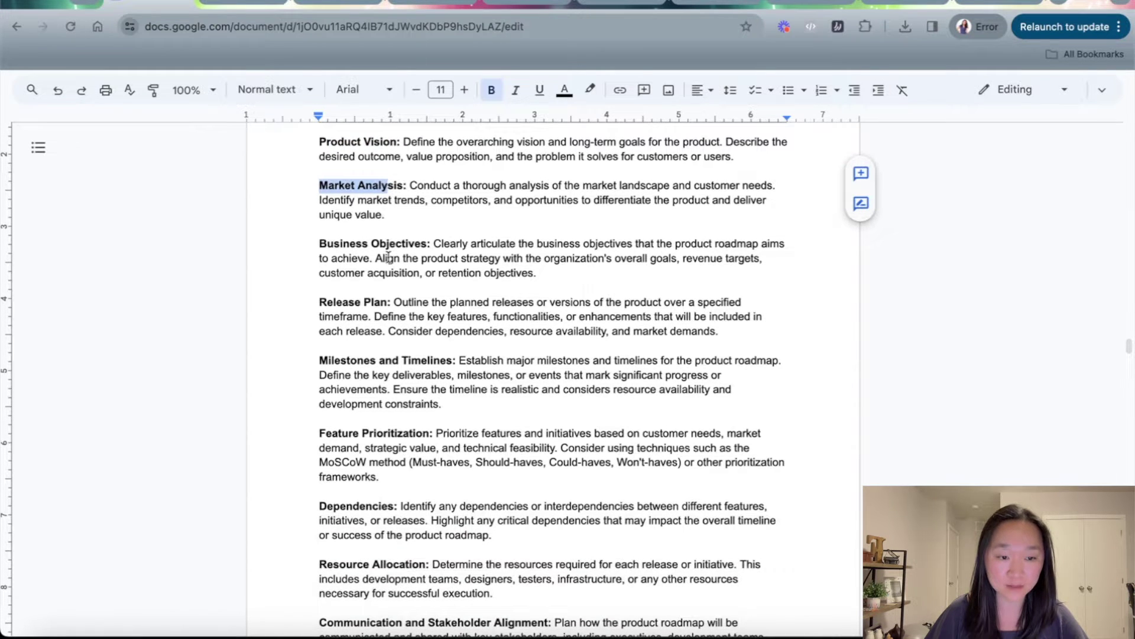
{"action": "scroll", "coordinate": [389, 257], "scroll_direction": "down", "scroll_amount": 1}
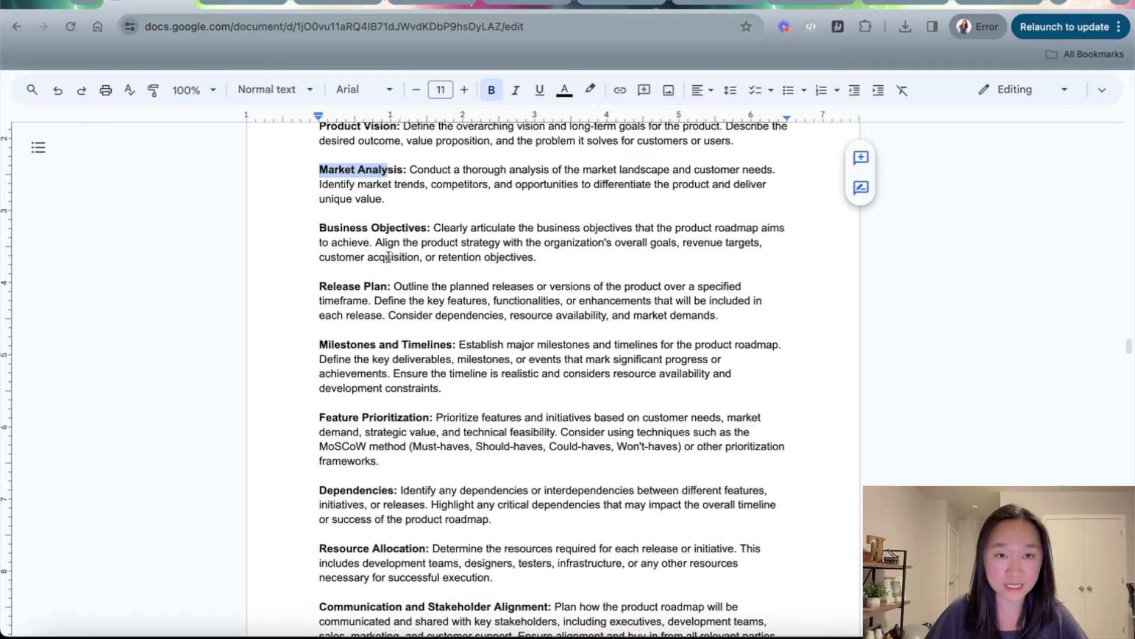
{"action": "scroll", "coordinate": [389, 257], "scroll_direction": "down", "scroll_amount": 1}
{"action": "left_click_drag", "start_coordinate": [320, 212], "coordinate": [426, 215]}
{"action": "scroll", "coordinate": [394, 270], "scroll_direction": "down", "scroll_amount": 2}
{"action": "left_click", "coordinate": [327, 230]}
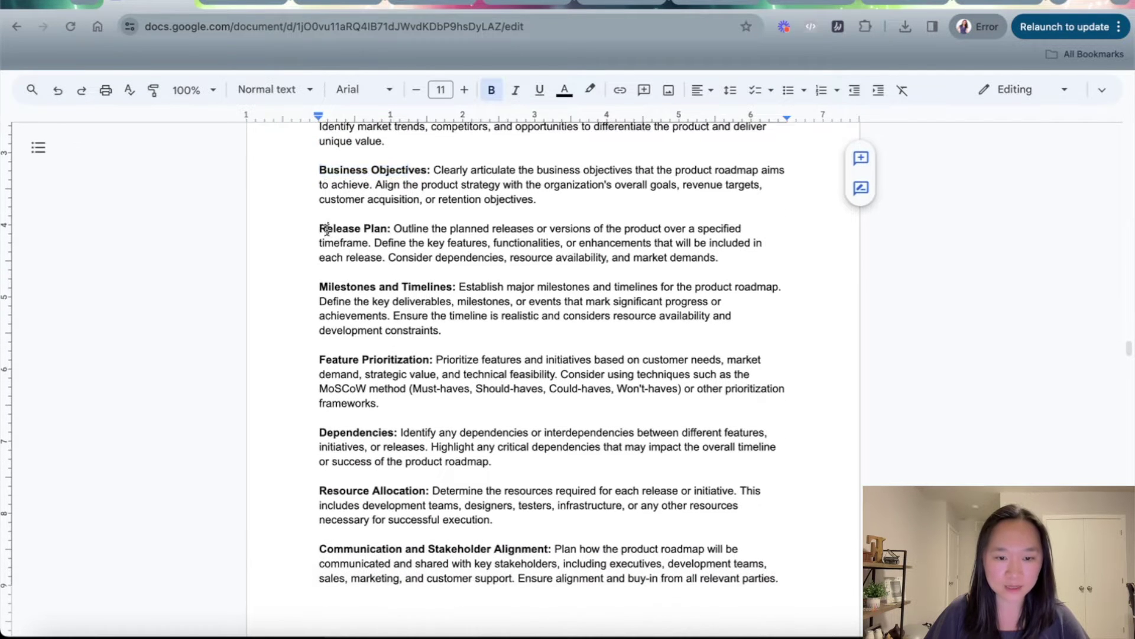
{"action": "left_click_drag", "start_coordinate": [327, 230], "coordinate": [364, 230]}
{"action": "scroll", "coordinate": [367, 231], "scroll_direction": "down", "scroll_amount": 1}
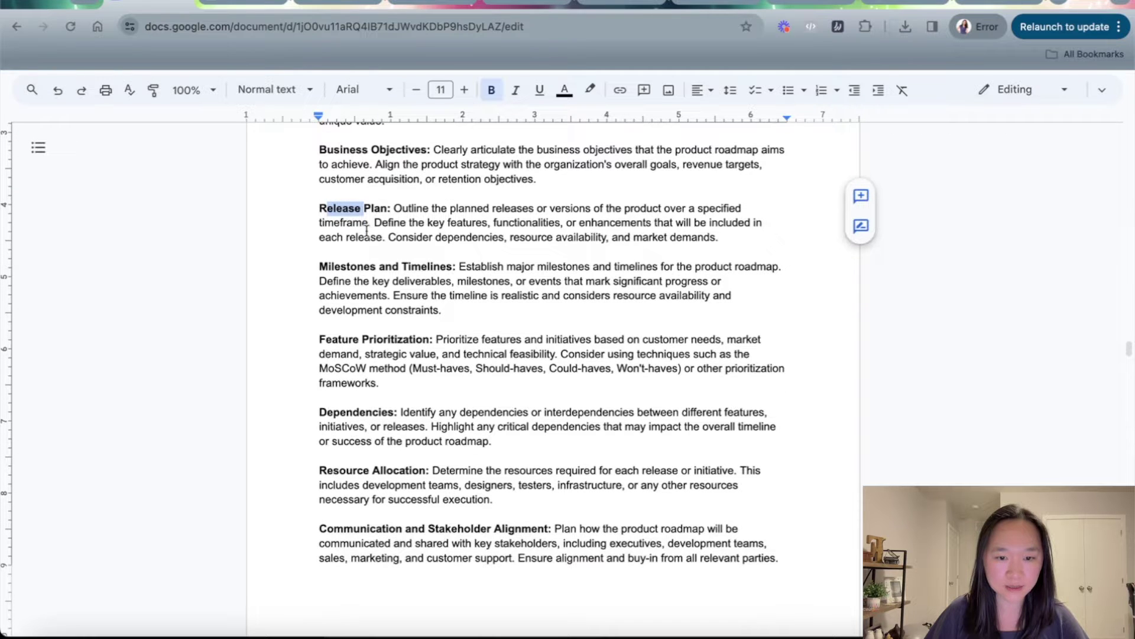
{"action": "scroll", "coordinate": [367, 230], "scroll_direction": "down", "scroll_amount": 1}
- Highlight the Milestones and Timelines heading and the heading after it
{"action": "left_click", "coordinate": [351, 235]}
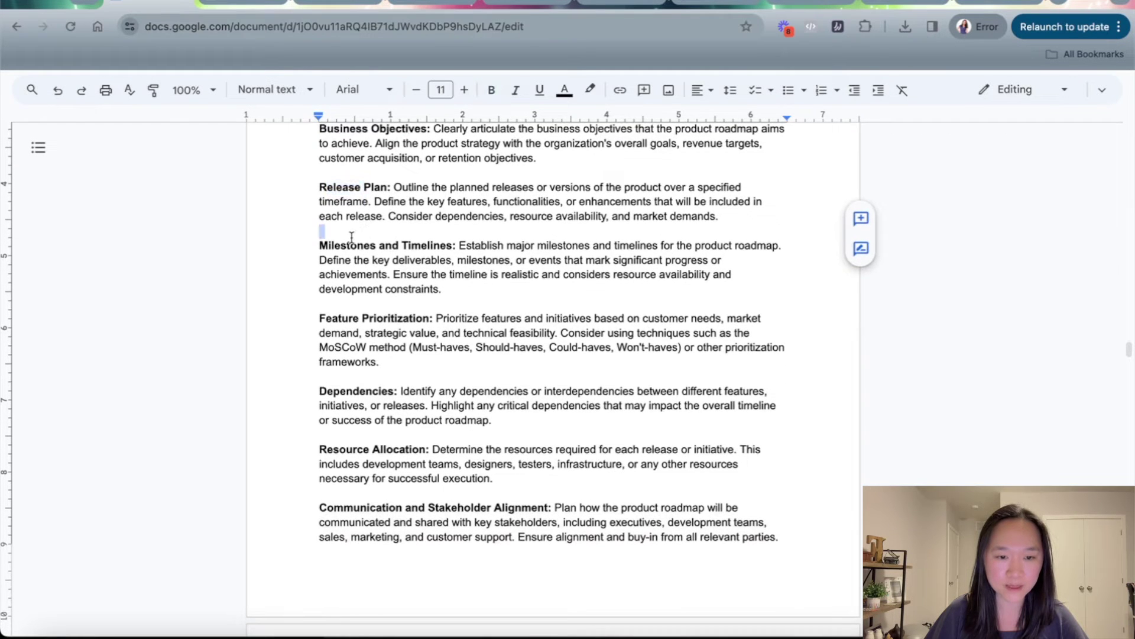
{"action": "left_click", "coordinate": [342, 249]}
{"action": "scroll", "coordinate": [335, 223], "scroll_direction": "down", "scroll_amount": 2}
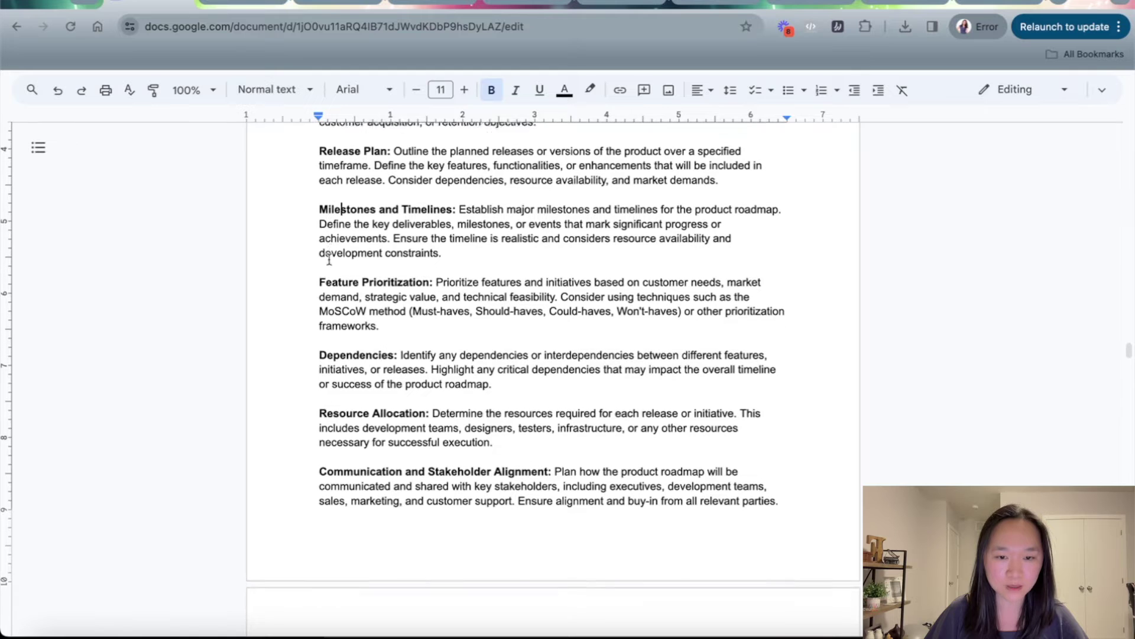
{"action": "left_click_drag", "start_coordinate": [320, 203], "coordinate": [447, 205]}
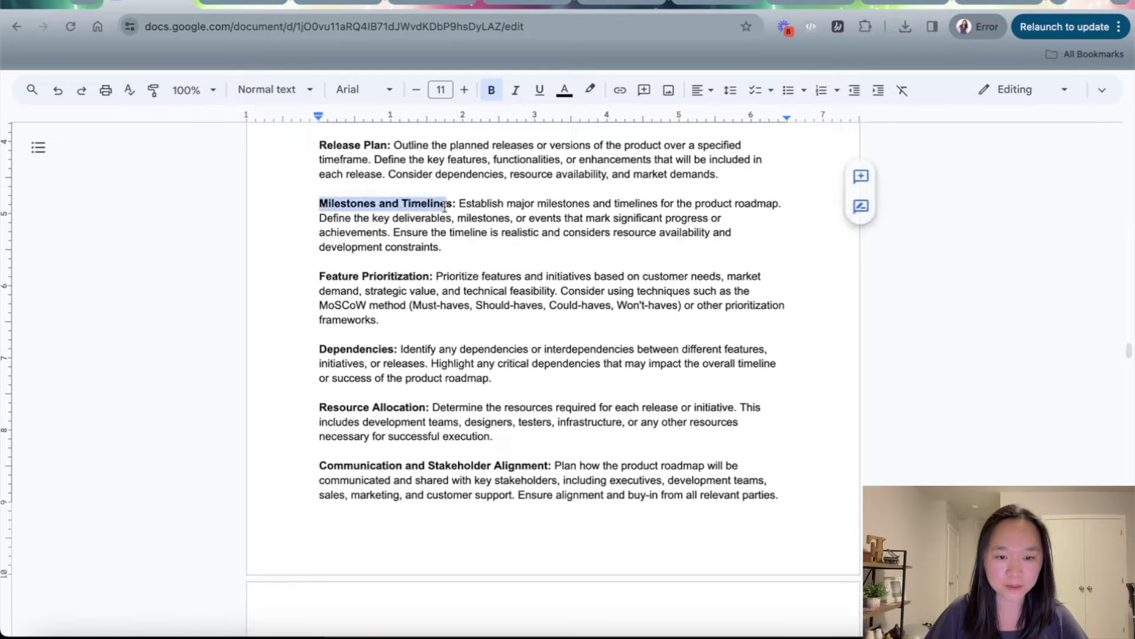
{"action": "left_click", "coordinate": [379, 300]}
{"action": "left_click_drag", "start_coordinate": [326, 277], "coordinate": [416, 276]}
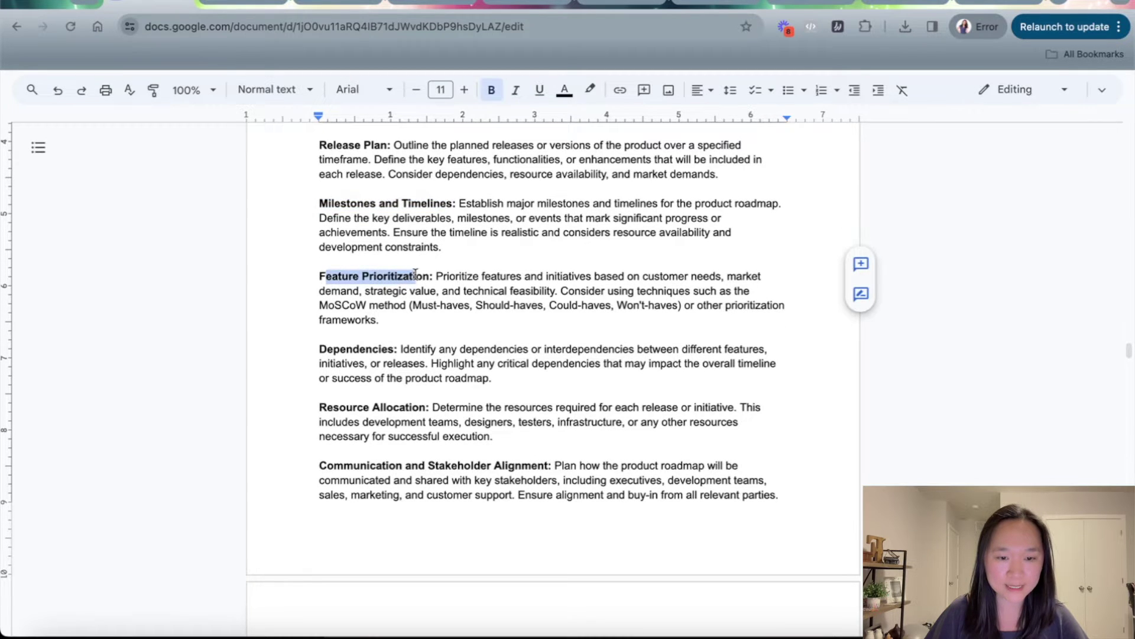
{"action": "scroll", "coordinate": [416, 275], "scroll_direction": "down", "scroll_amount": 2}
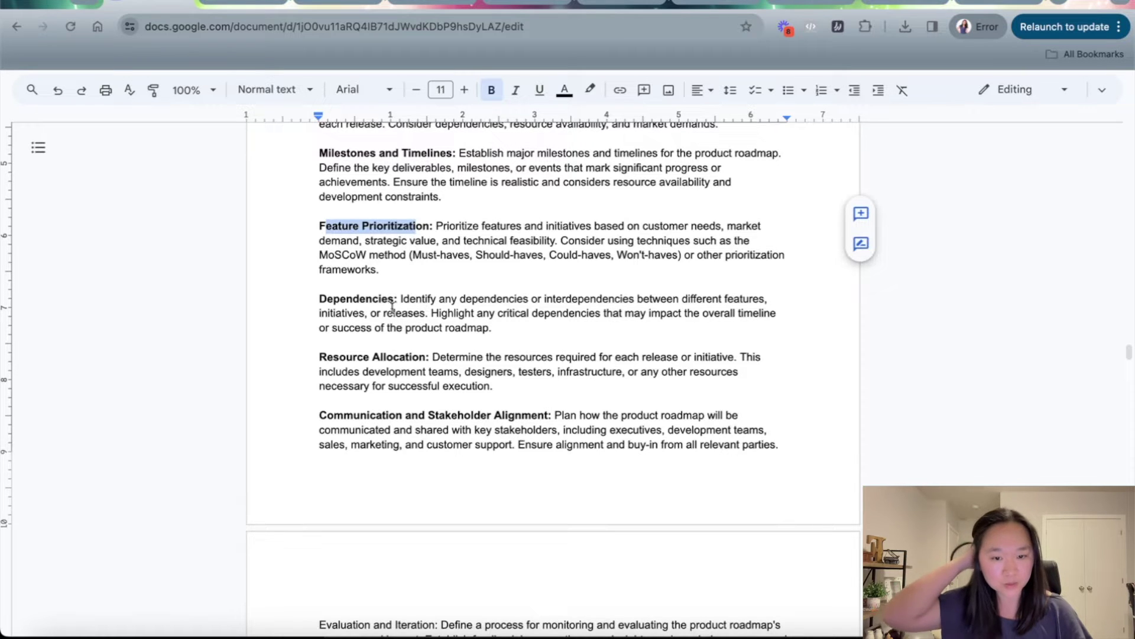
{"action": "scroll", "coordinate": [390, 306], "scroll_direction": "down", "scroll_amount": 1}
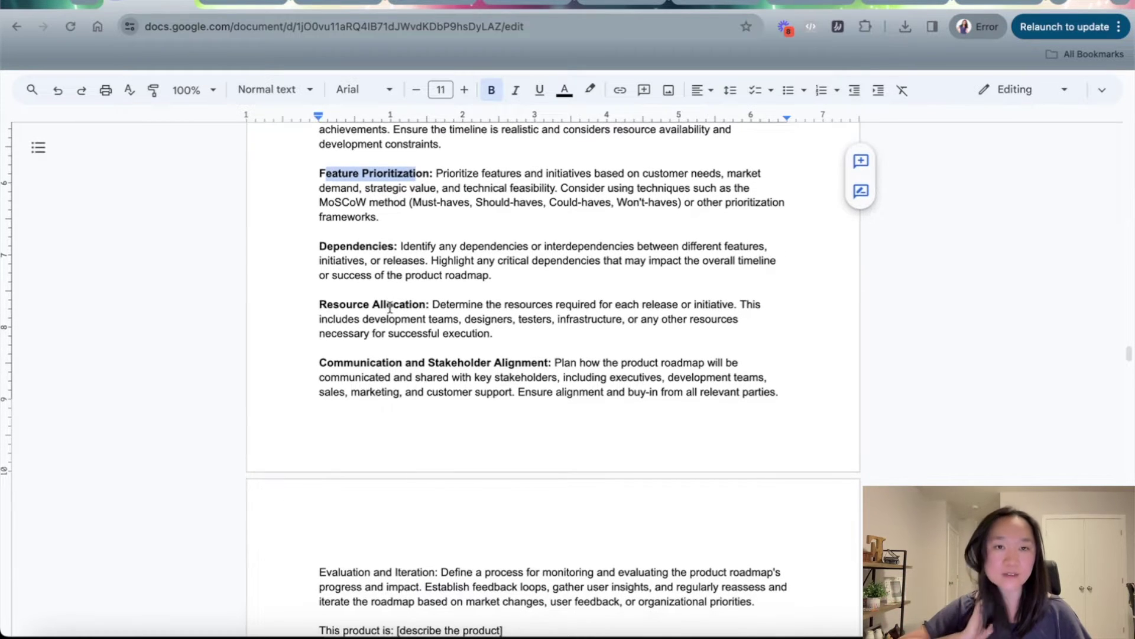
{"action": "scroll", "coordinate": [390, 307], "scroll_direction": "down", "scroll_amount": 1}
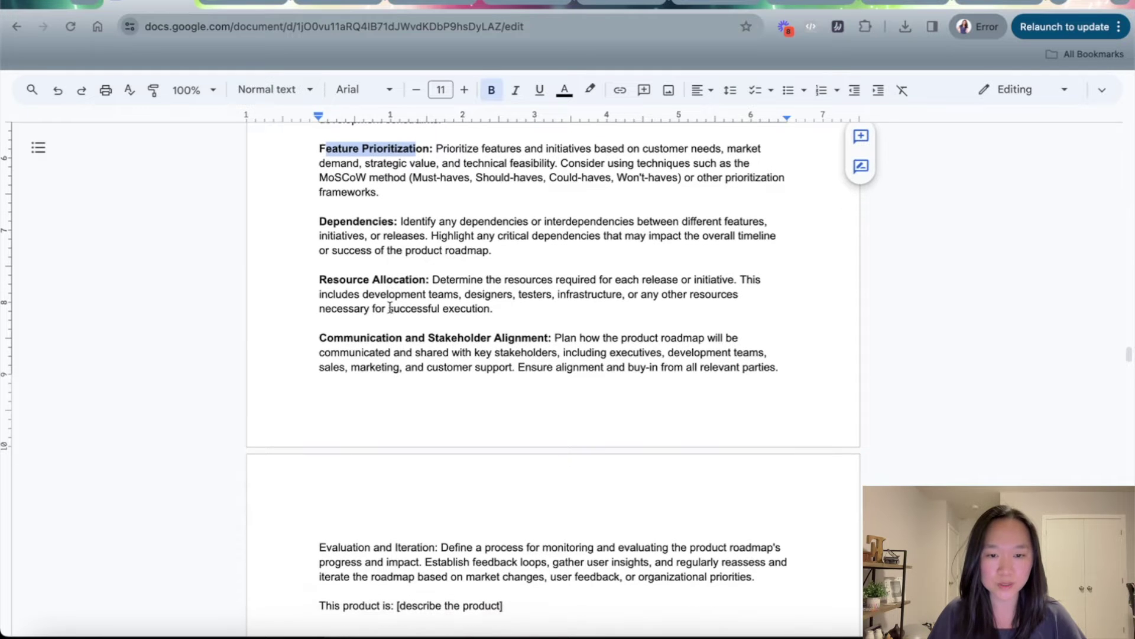
- Highlight the Dependencies, Resource Allocation, Communication and Stakeholder Alignment, and Evaluation and Iteration headings
{"action": "left_click_drag", "start_coordinate": [320, 223], "coordinate": [387, 221]}
{"action": "scroll", "coordinate": [385, 220], "scroll_direction": "down", "scroll_amount": 1}
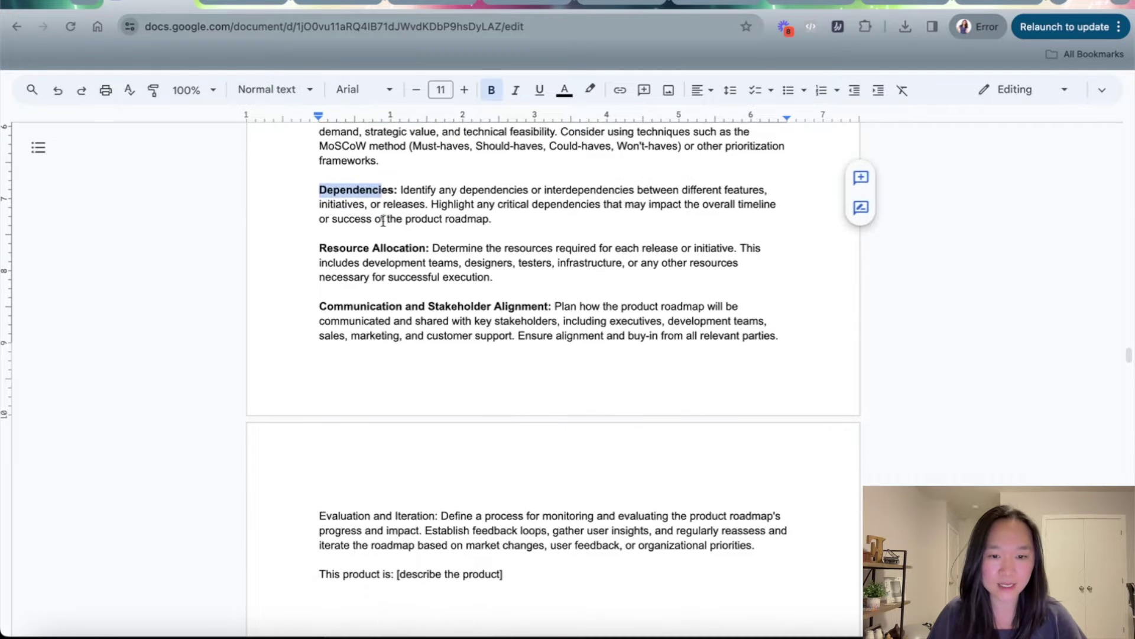
{"action": "left_click", "coordinate": [333, 249]}
{"action": "left_click_drag", "start_coordinate": [333, 249], "coordinate": [404, 249]}
{"action": "left_click_drag", "start_coordinate": [334, 306], "coordinate": [539, 306]}
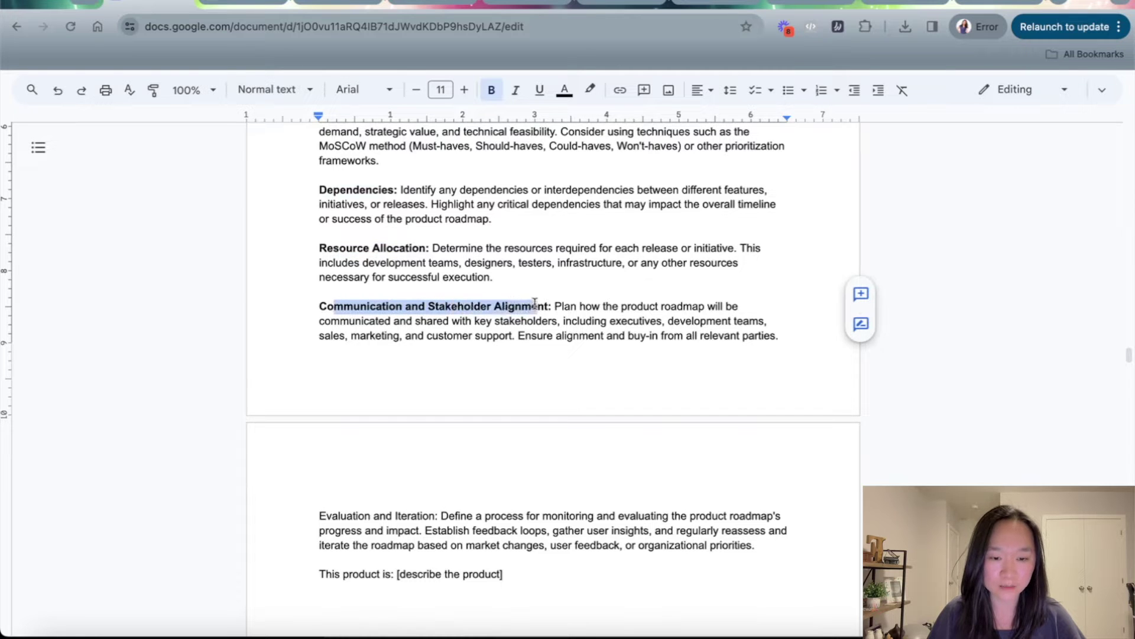
{"action": "scroll", "coordinate": [526, 345], "scroll_direction": "down", "scroll_amount": 1}
{"action": "scroll", "coordinate": [527, 344], "scroll_direction": "down", "scroll_amount": 2}
{"action": "left_click", "coordinate": [360, 431]}
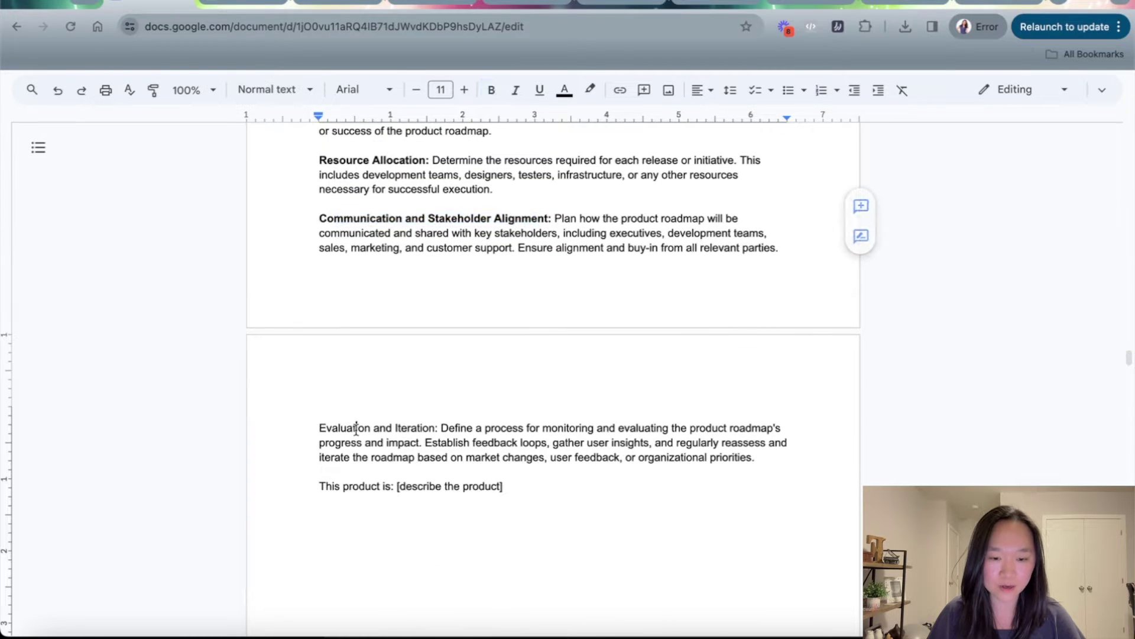
{"action": "left_click_drag", "start_coordinate": [326, 428], "coordinate": [450, 427]}
{"action": "left_click", "coordinate": [470, 442]}
{"action": "scroll", "coordinate": [470, 443], "scroll_direction": "down", "scroll_amount": 1}
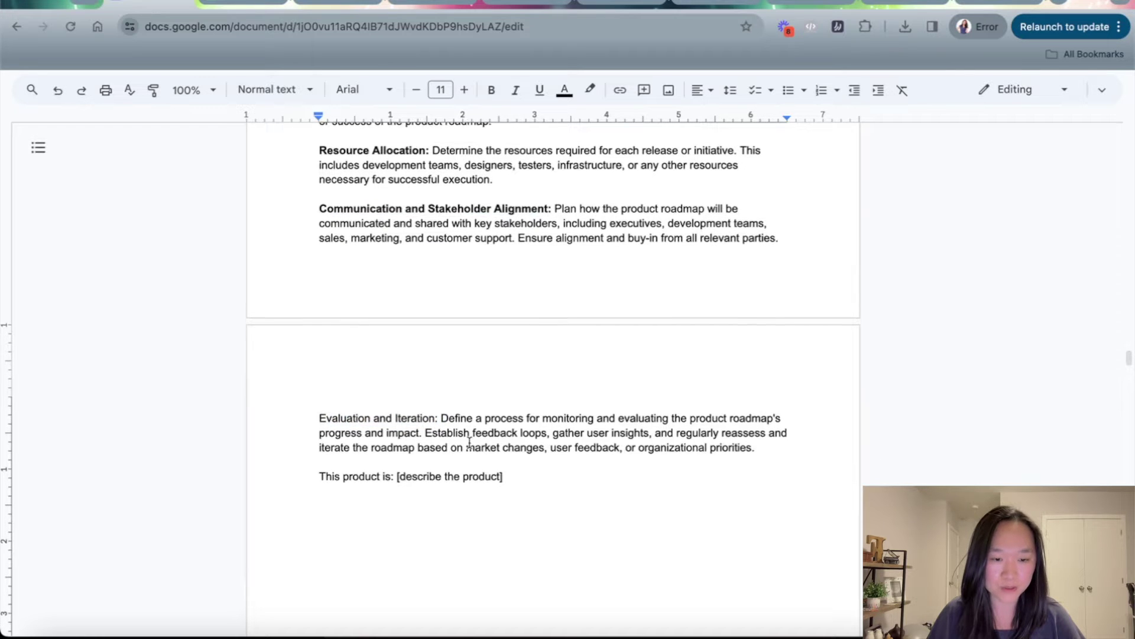
- Select upward from the end of the product description line through the Evaluation and Iteration text
{"action": "left_click", "coordinate": [528, 454]}
{"action": "left_click", "coordinate": [527, 457]}
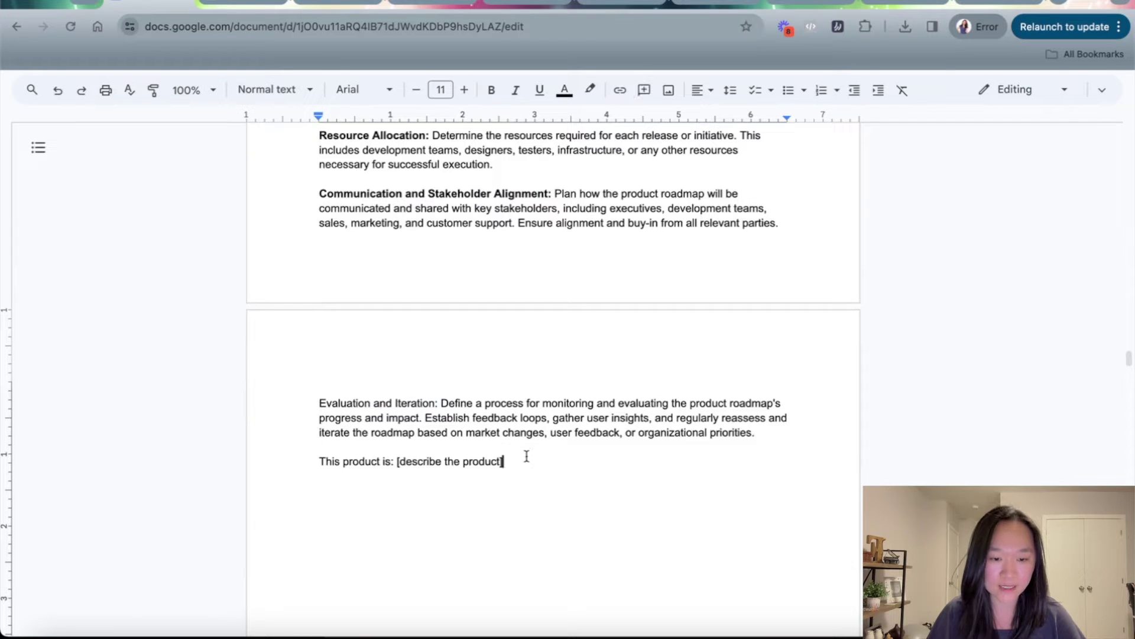
{"action": "left_click_drag", "start_coordinate": [551, 418], "coordinate": [538, 408]}
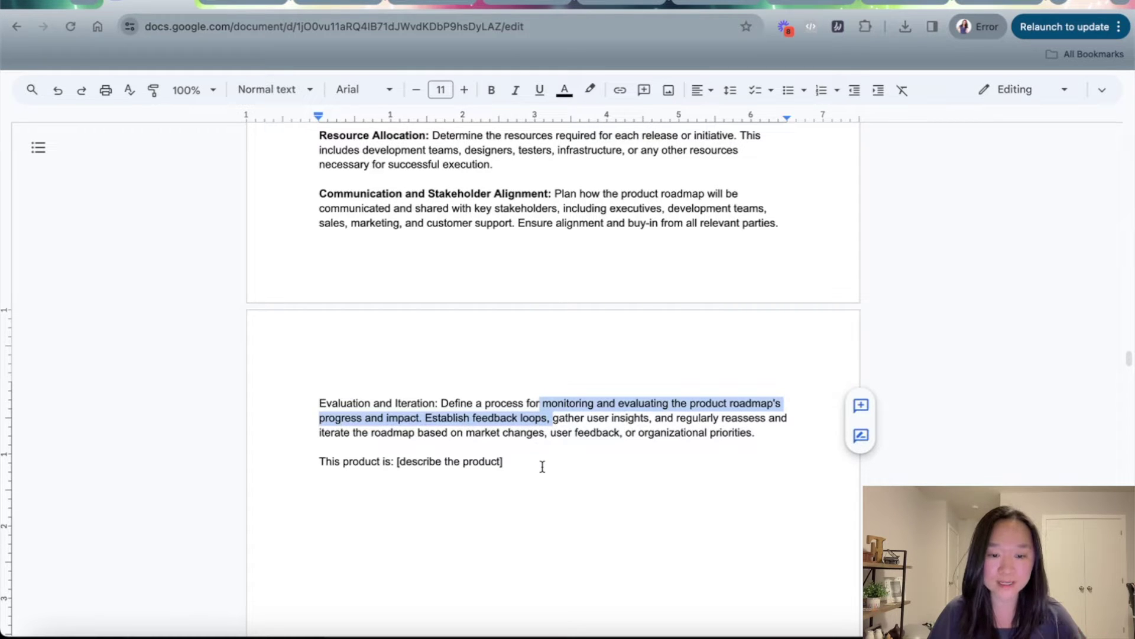
{"action": "left_click_drag", "start_coordinate": [526, 462], "coordinate": [470, 404]}
{"action": "scroll", "coordinate": [471, 404], "scroll_direction": "up", "scroll_amount": 5}
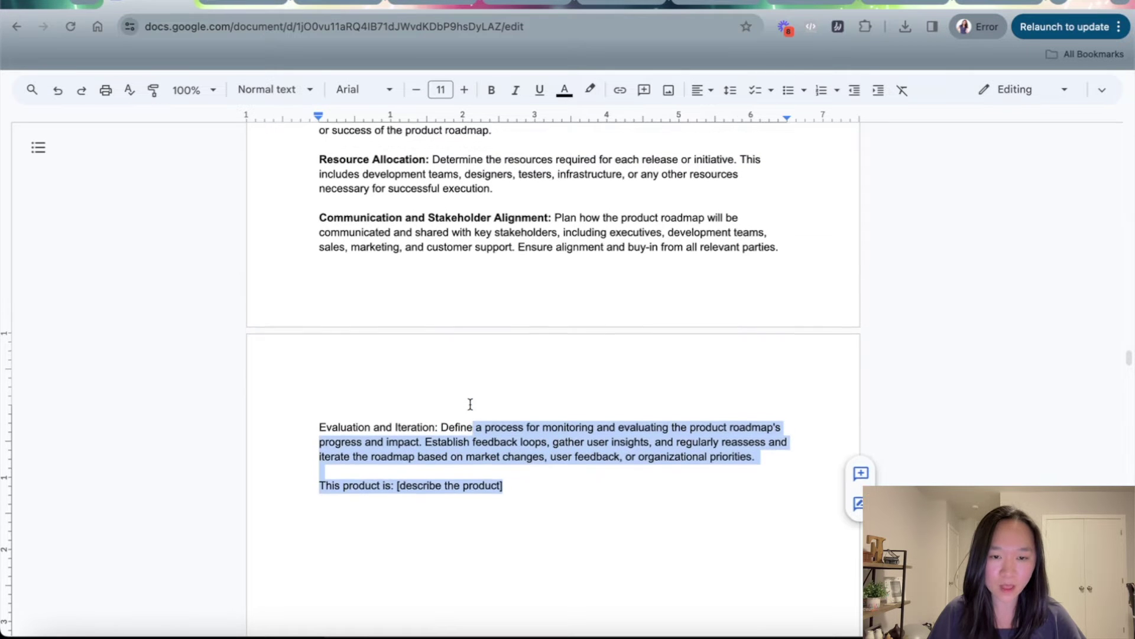
{"action": "scroll", "coordinate": [471, 404], "scroll_direction": "up", "scroll_amount": 5}
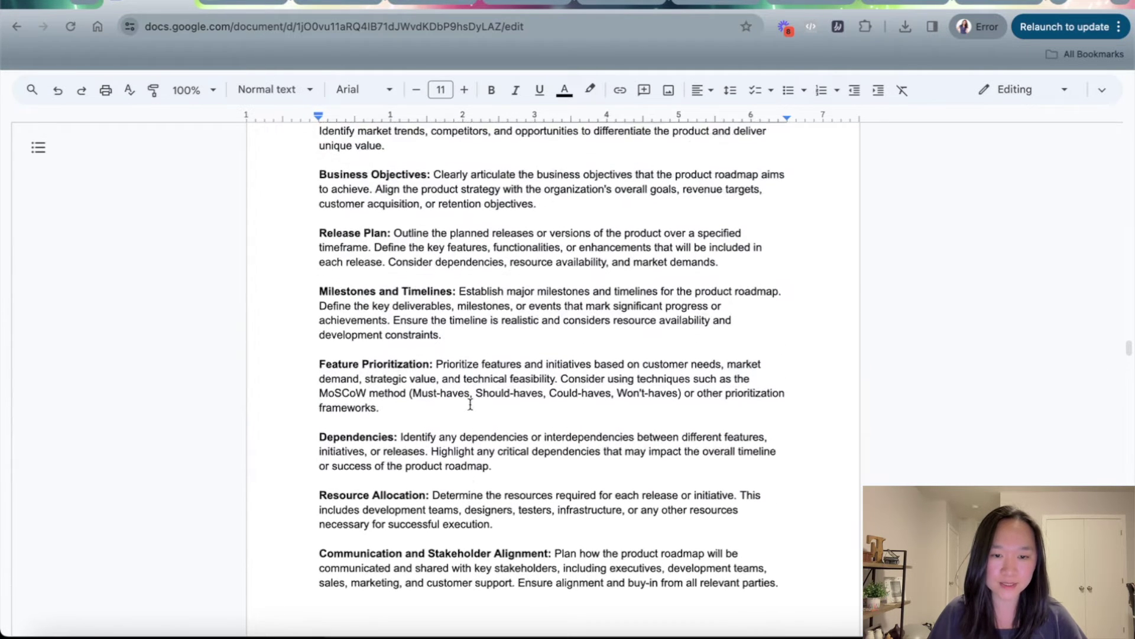
- Extend the selection over the whole prompt below the Project Roadmap title and move to ChatGPT
{"action": "left_click_drag", "start_coordinate": [470, 404], "coordinate": [320, 185]}
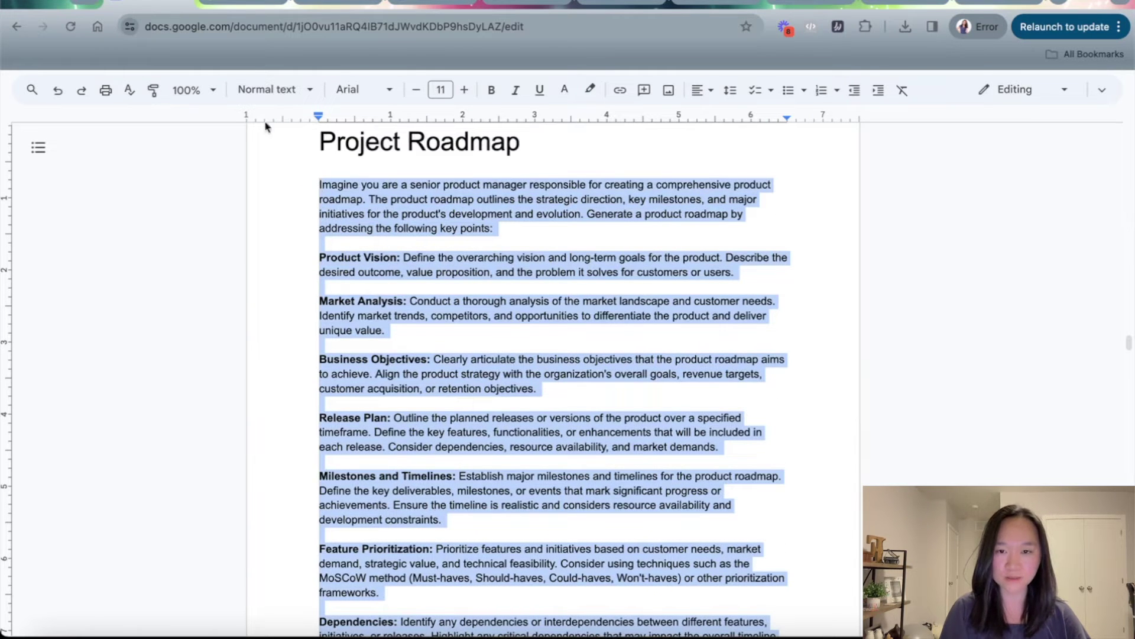
{"action": "key", "text": "ctrl+Tab"}
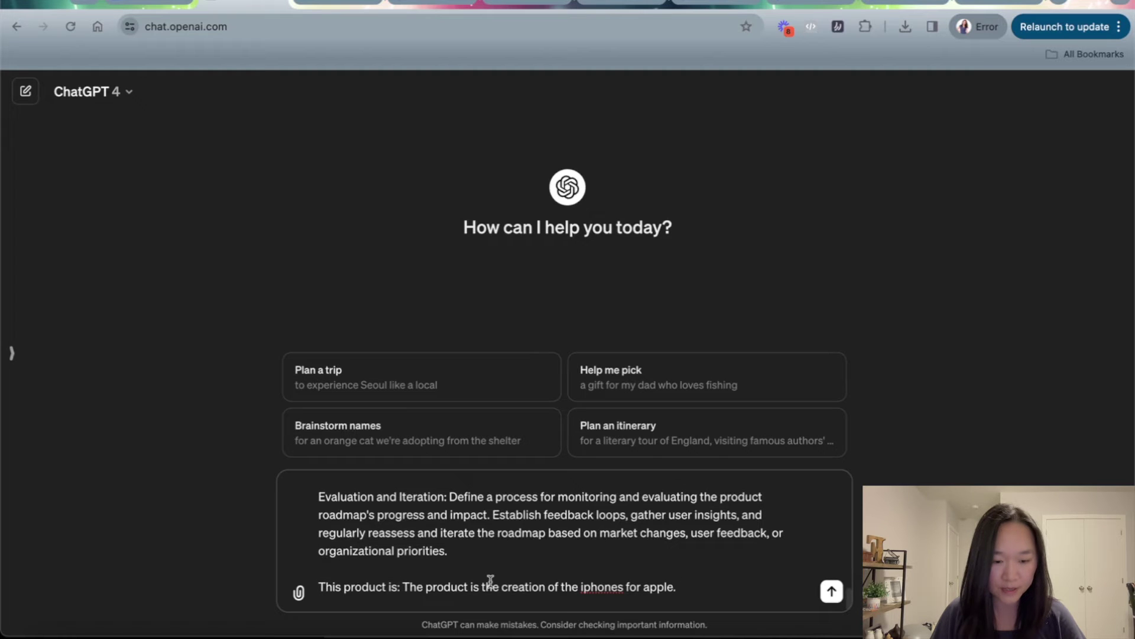
- Send the roadmap prompt, review ChatGPT's iPhone roadmap reply, and return to the Docs tab
{"action": "left_click", "coordinate": [833, 592]}
{"action": "scroll", "coordinate": [761, 358], "scroll_direction": "up", "scroll_amount": 10}
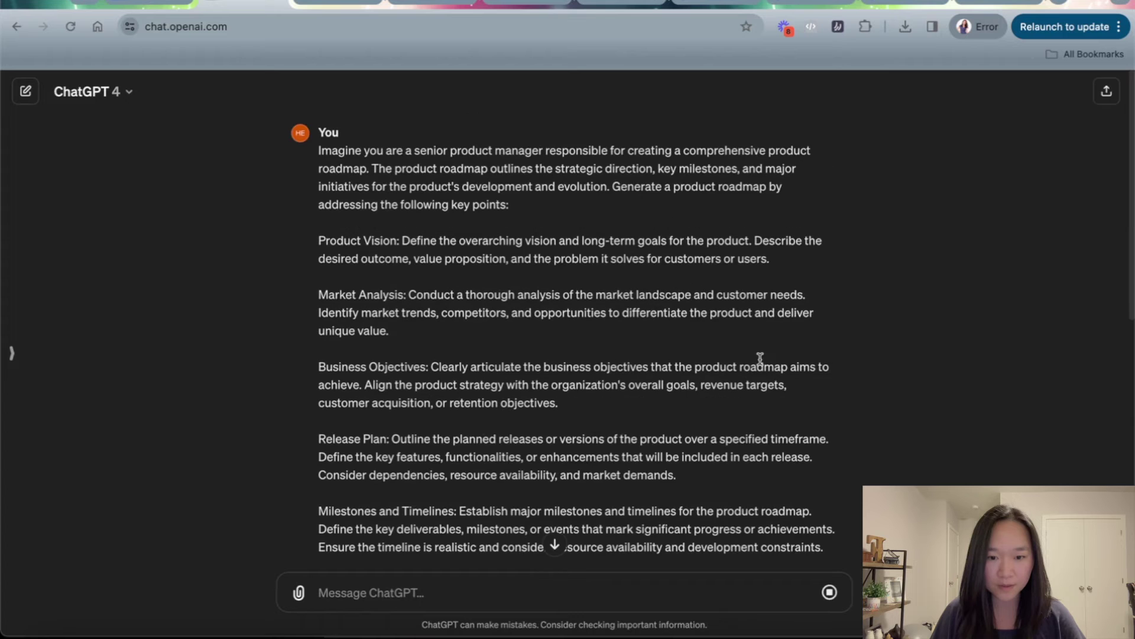
{"action": "scroll", "coordinate": [761, 358], "scroll_direction": "down", "scroll_amount": 12}
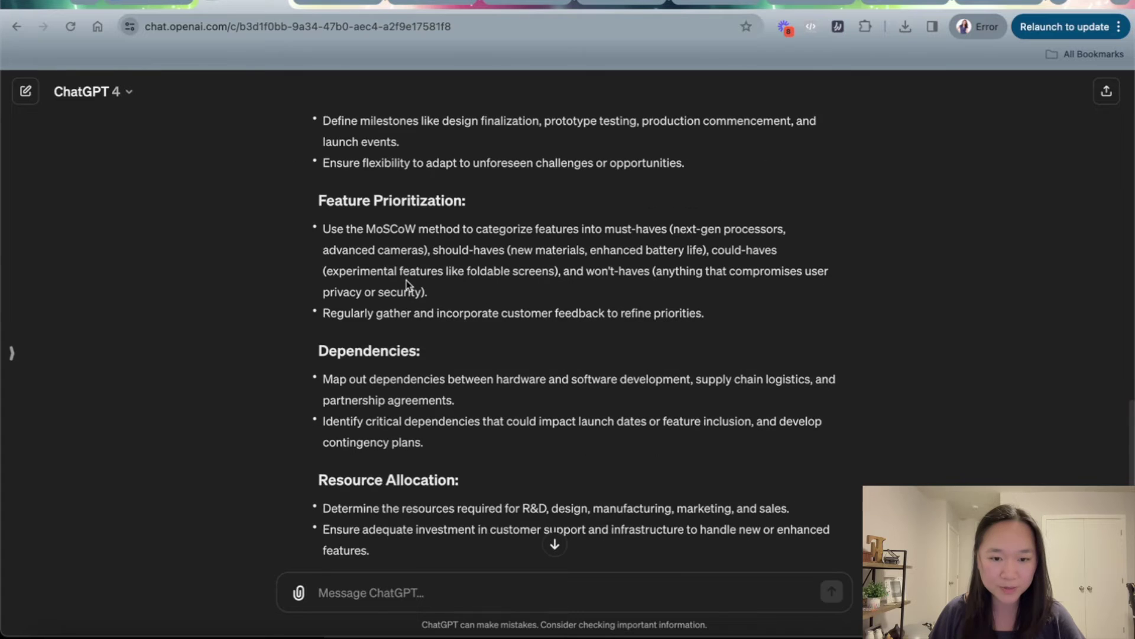
{"action": "scroll", "coordinate": [407, 284], "scroll_direction": "down", "scroll_amount": 4}
{"action": "scroll", "coordinate": [407, 282], "scroll_direction": "down", "scroll_amount": 5}
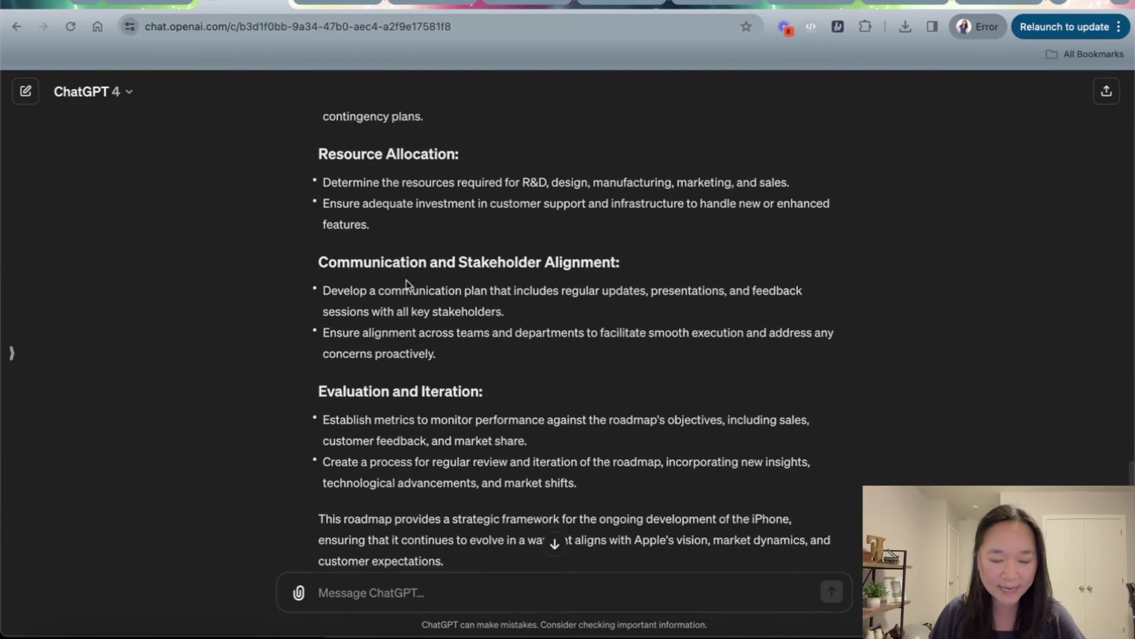
{"action": "scroll", "coordinate": [406, 280], "scroll_direction": "up", "scroll_amount": 4}
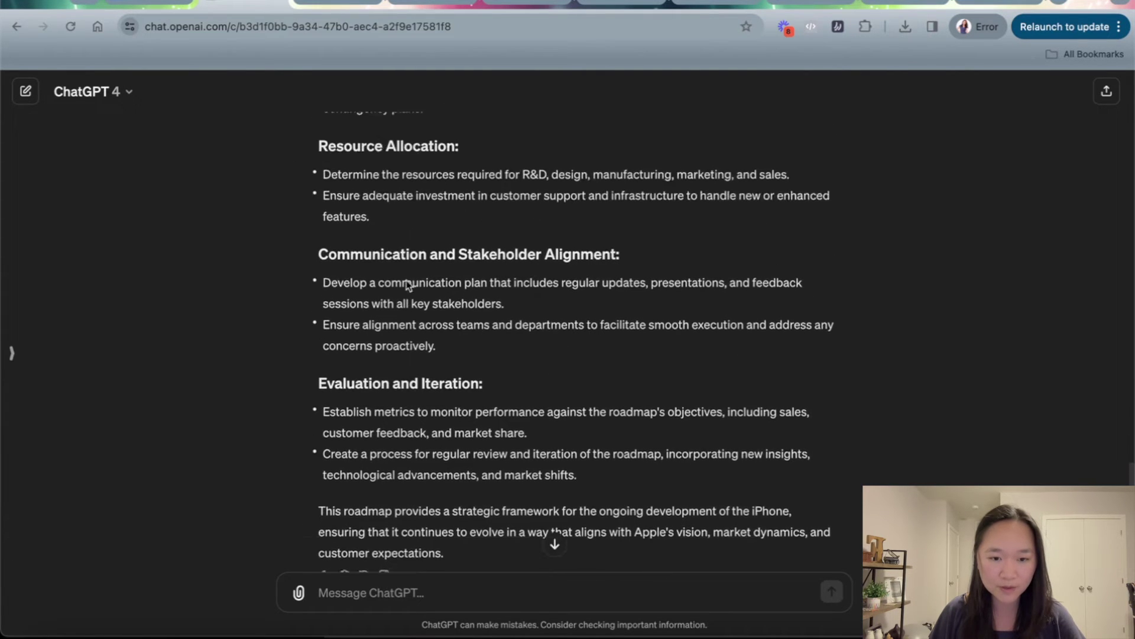
{"action": "scroll", "coordinate": [406, 281], "scroll_direction": "down", "scroll_amount": 4}
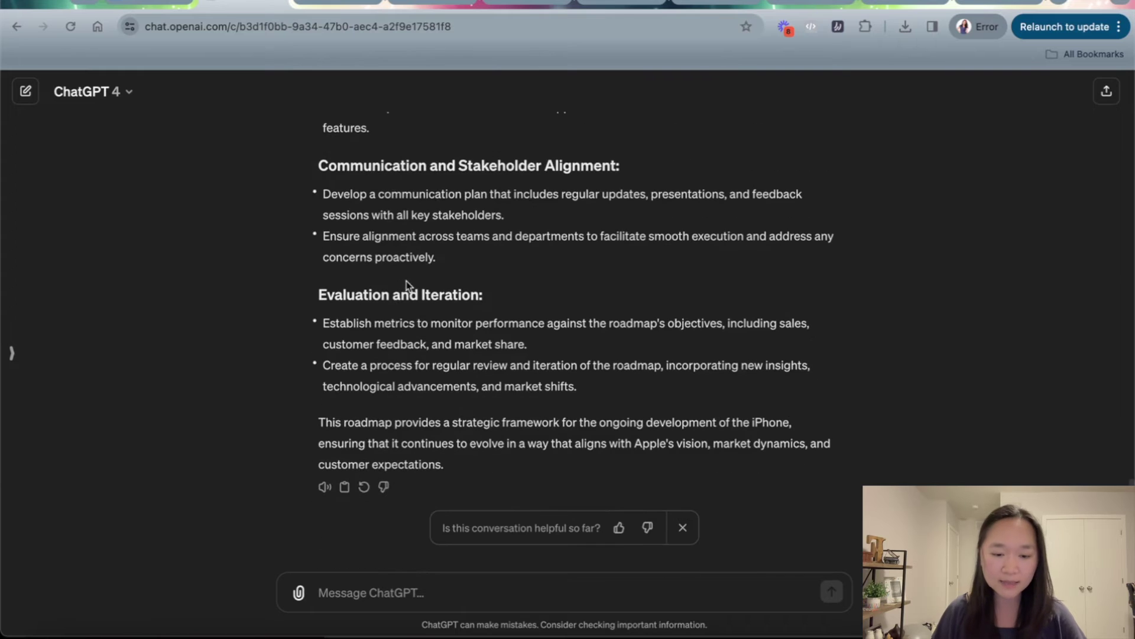
{"action": "left_click", "coordinate": [353, 594]}
{"action": "scroll", "coordinate": [405, 450], "scroll_direction": "up", "scroll_amount": 5}
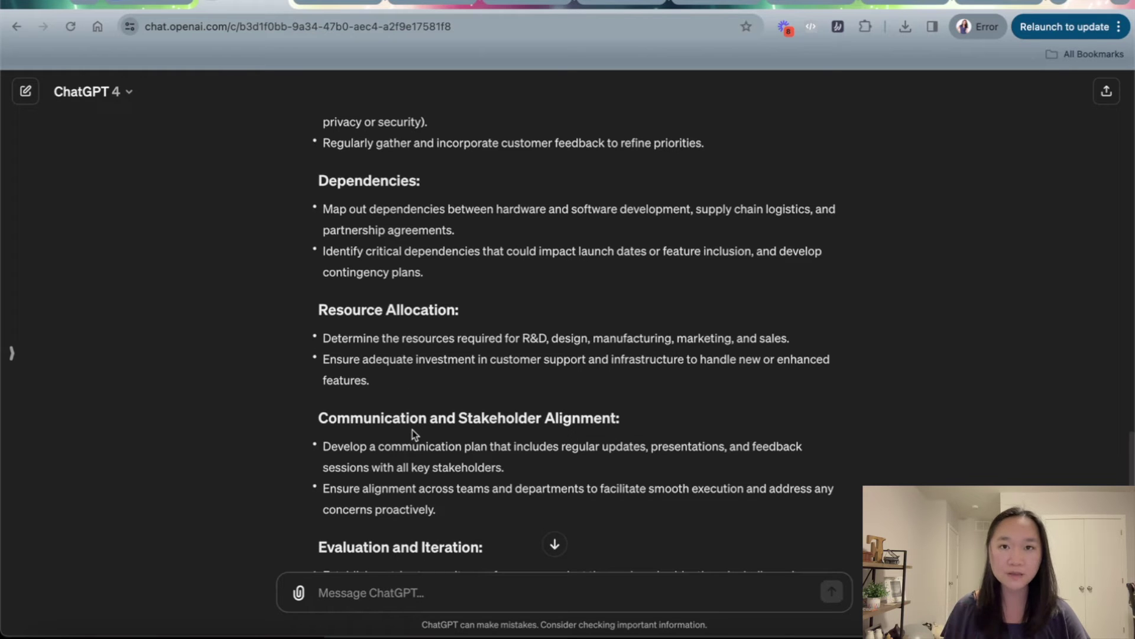
{"action": "scroll", "coordinate": [413, 430], "scroll_direction": "down", "scroll_amount": 5}
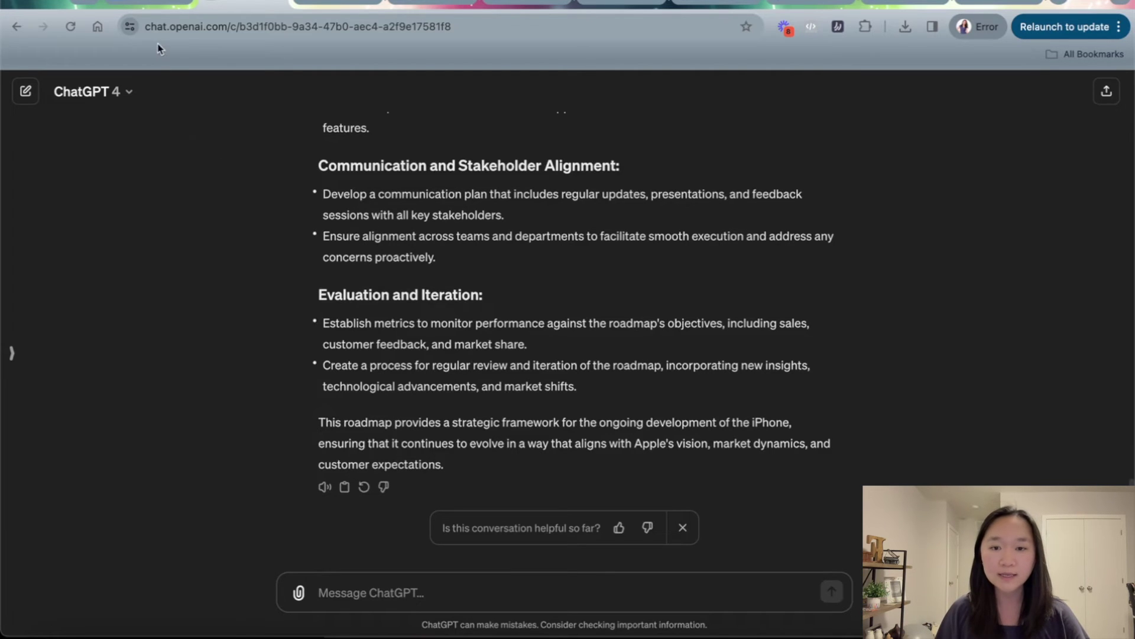
{"action": "left_click", "coordinate": [142, 3]}
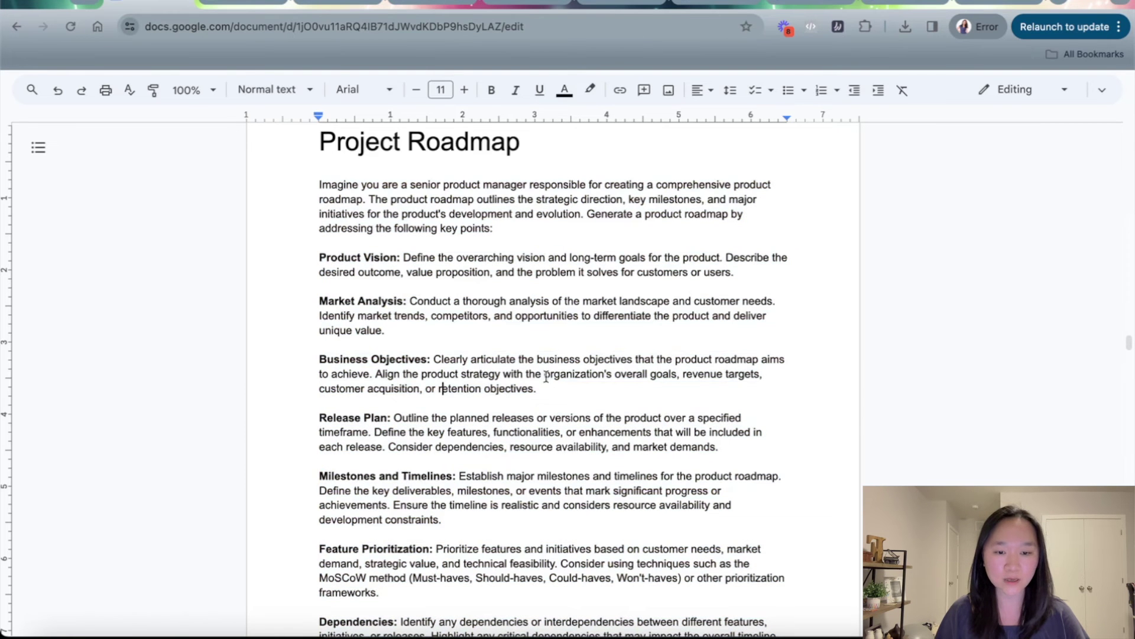
- Highlight the Business Objectives paragraph on revenue, acquisition and retention targets, then deselect it
{"action": "left_click_drag", "start_coordinate": [541, 391], "coordinate": [330, 351]}
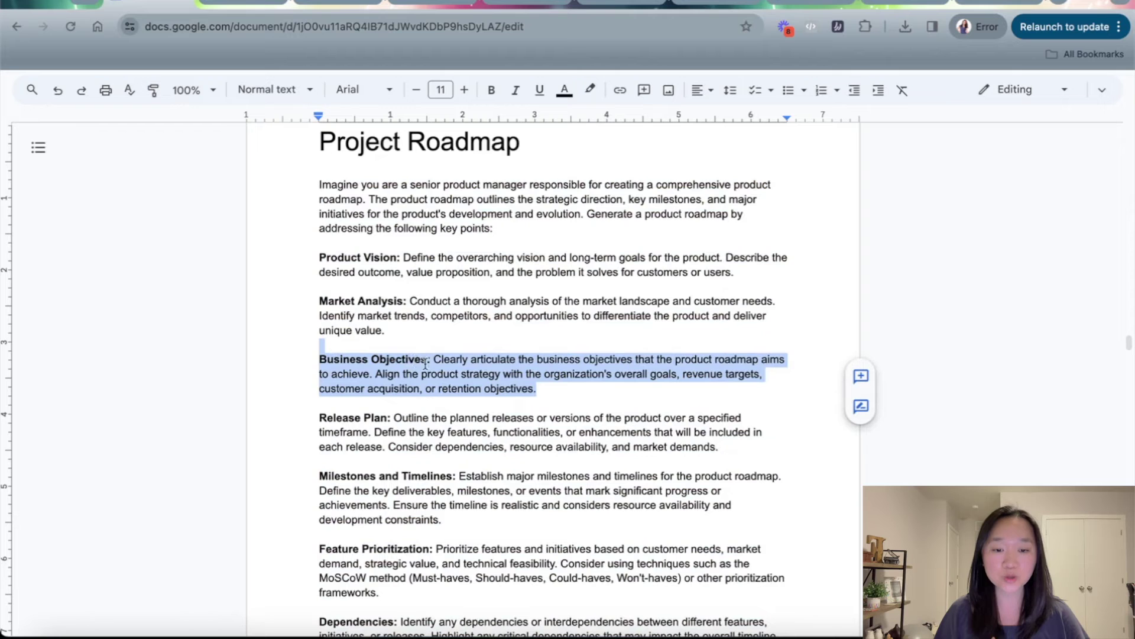
{"action": "scroll", "coordinate": [496, 346], "scroll_direction": "down", "scroll_amount": 3}
{"action": "left_click", "coordinate": [497, 343]}
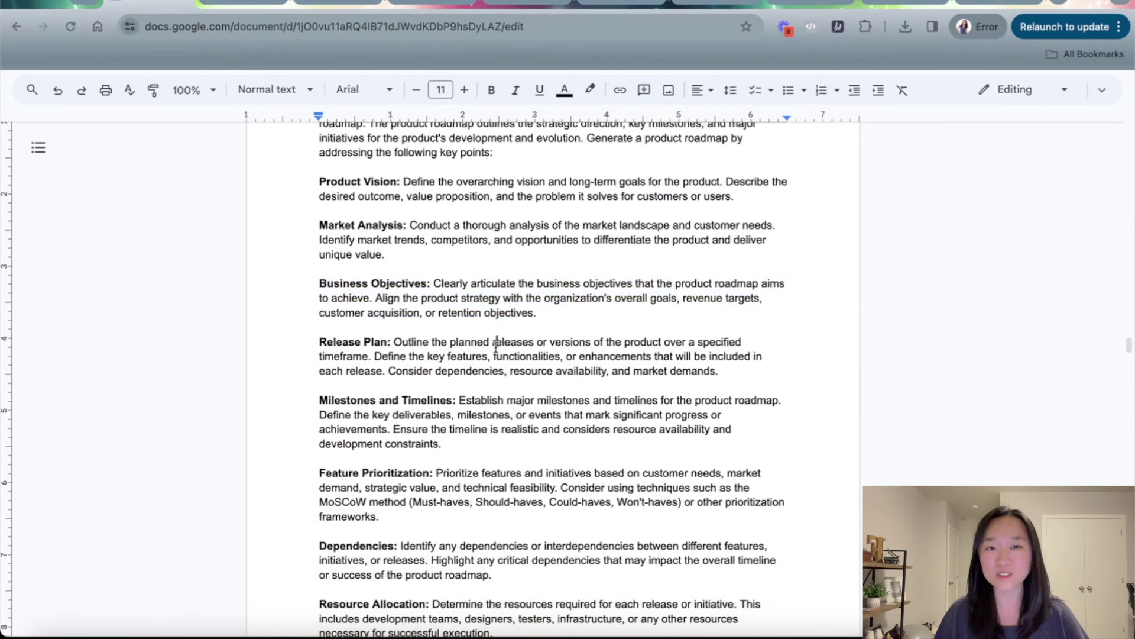